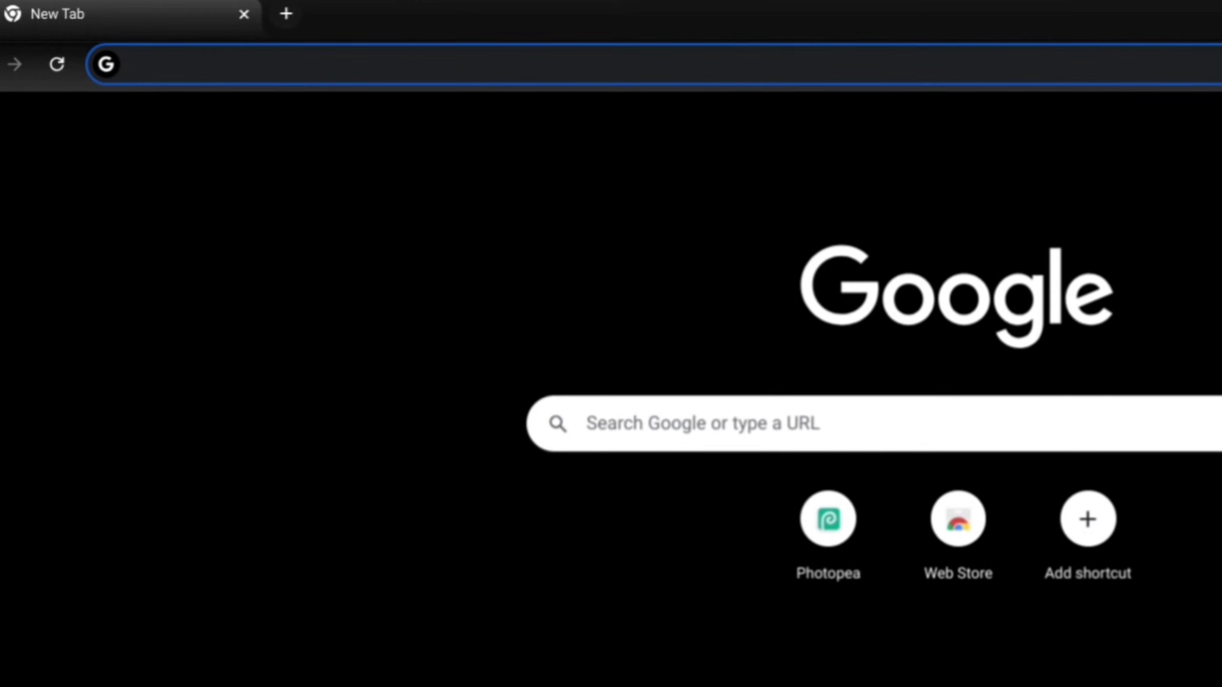
Search for 'ventoy' and download ventoy-1.1.05-livecd.iso from the project's SourceForge files page
type("ventoy")
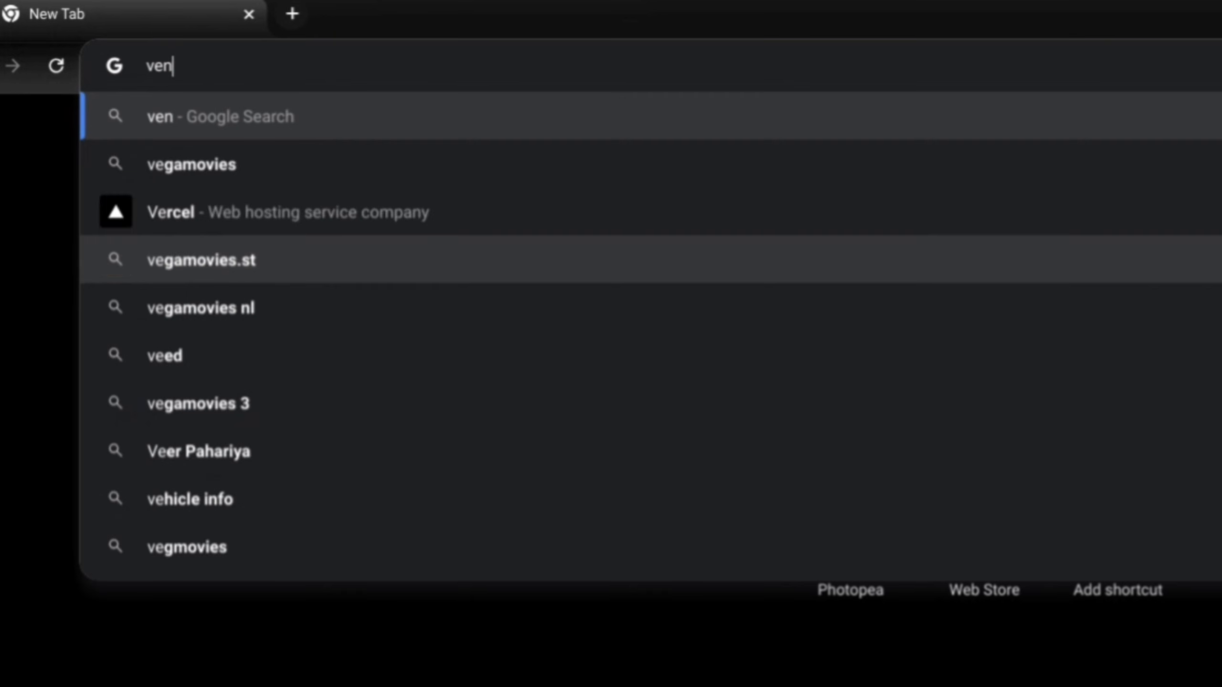
key("Return")
left_click(189, 217)
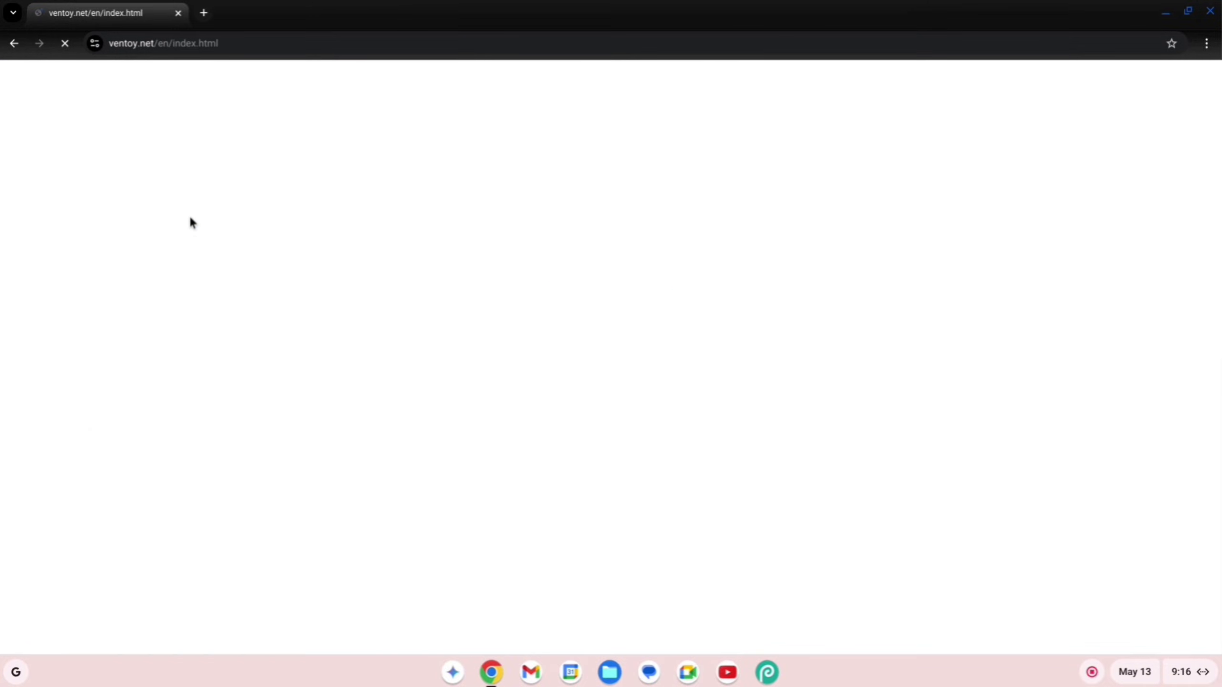
left_click(362, 165)
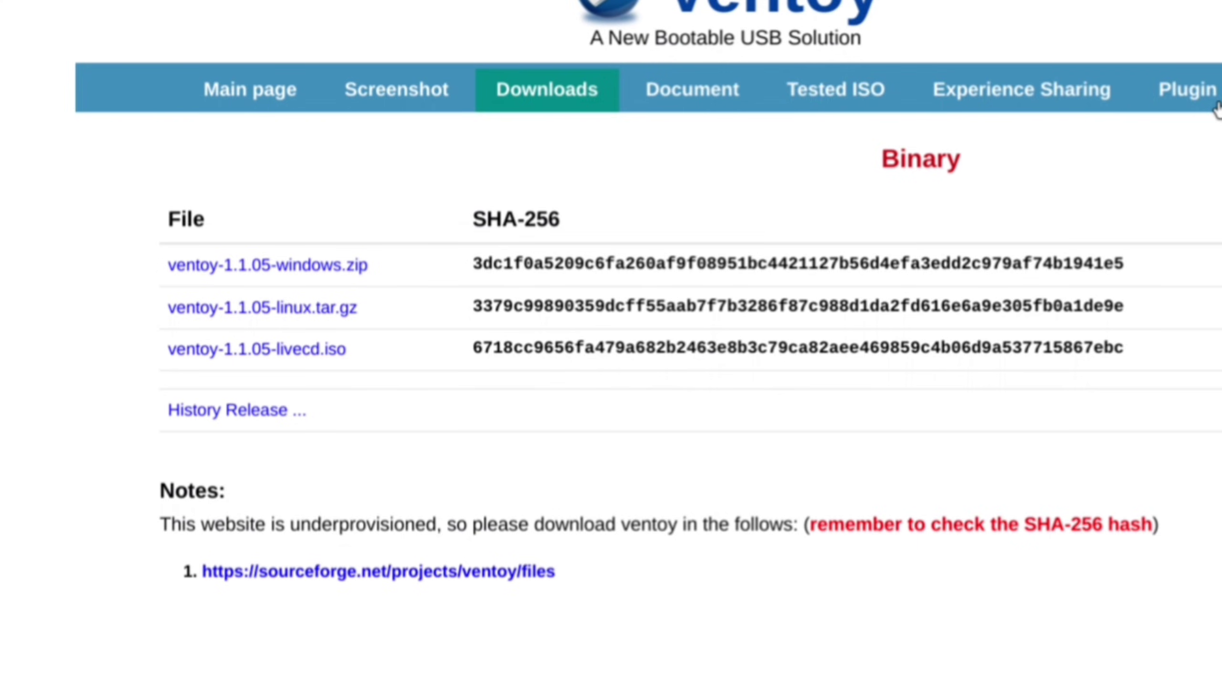
left_click(262, 351)
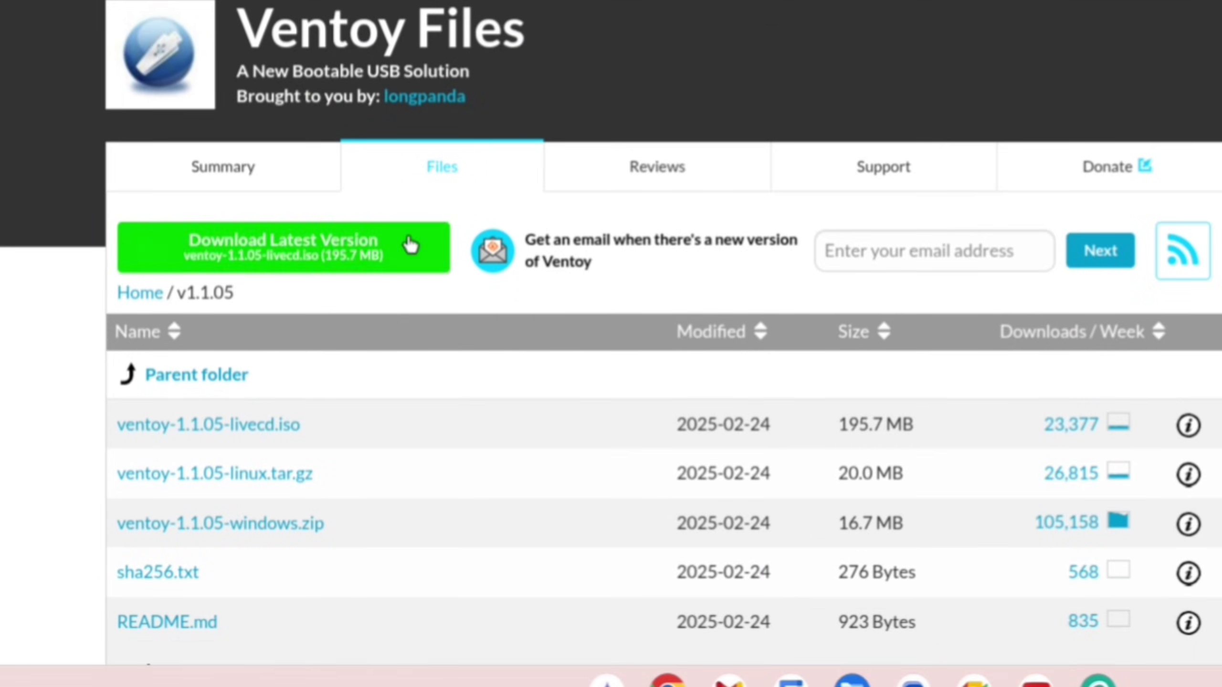
left_click(243, 435)
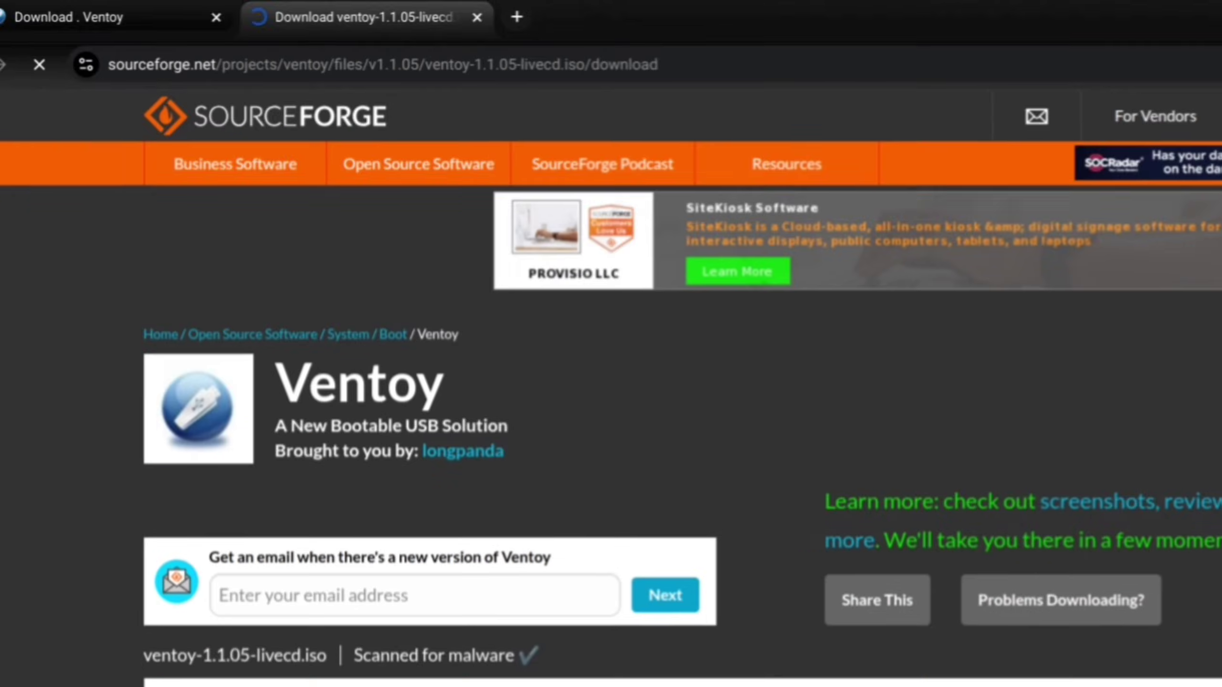
Run a new Google search for 'microsoft software'
left_click(623, 63)
type("microsoft software")
key("Return")
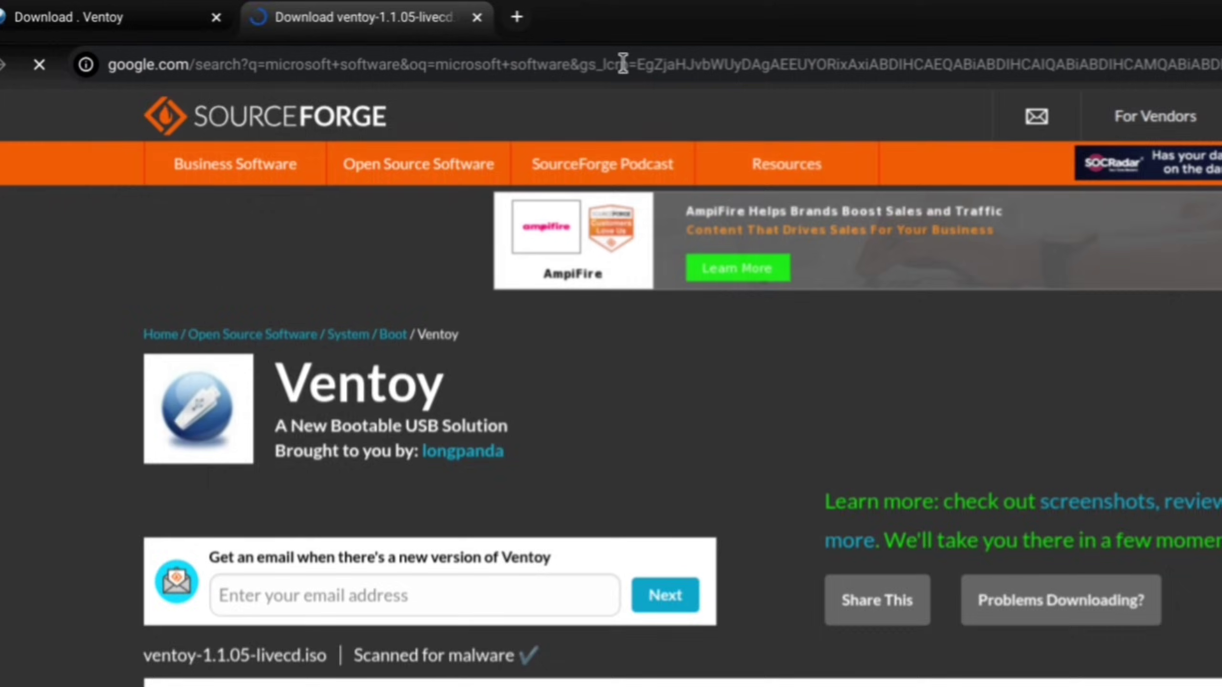
On Microsoft's Software Download site, select the Windows 10 (multi-edition ISO) edition
left_click(354, 336)
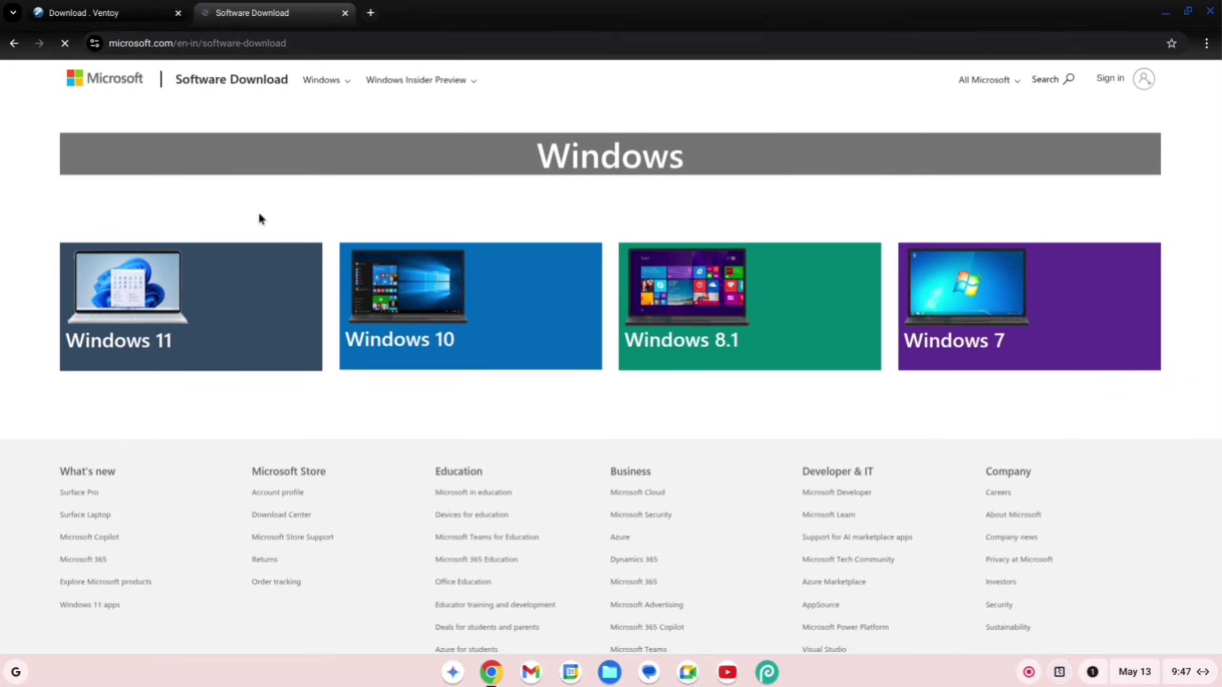
left_click(446, 307)
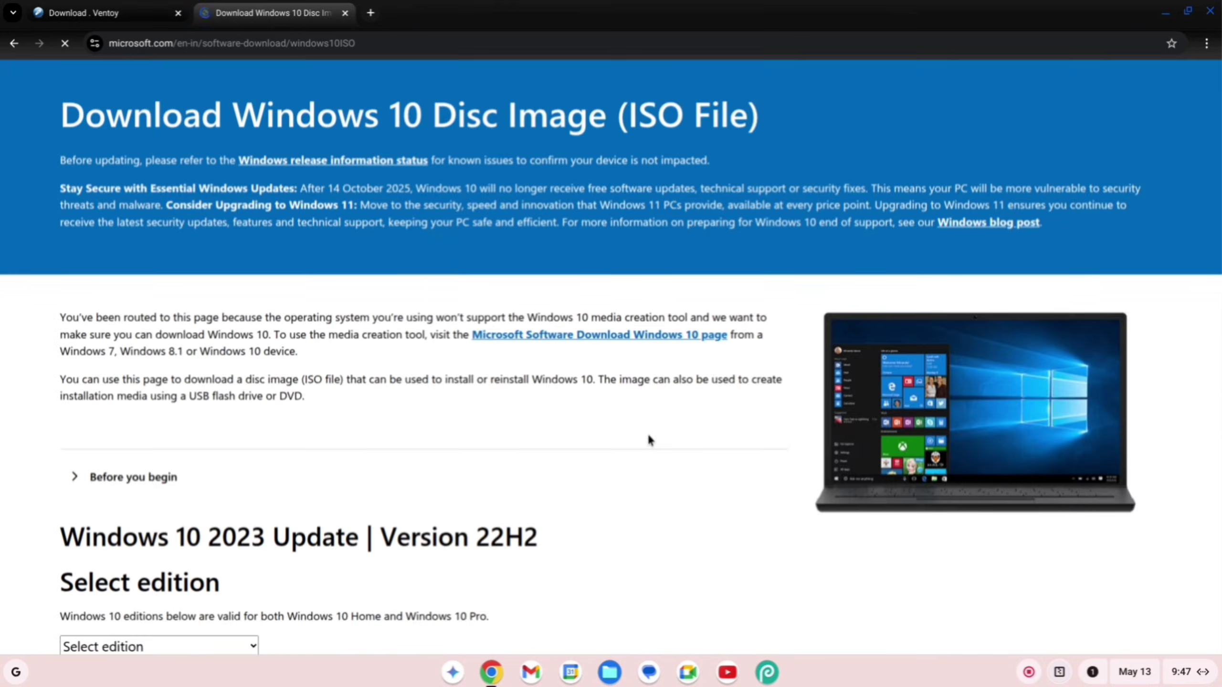
scroll(647, 432, "down", 4)
left_click(210, 507)
left_click(144, 549)
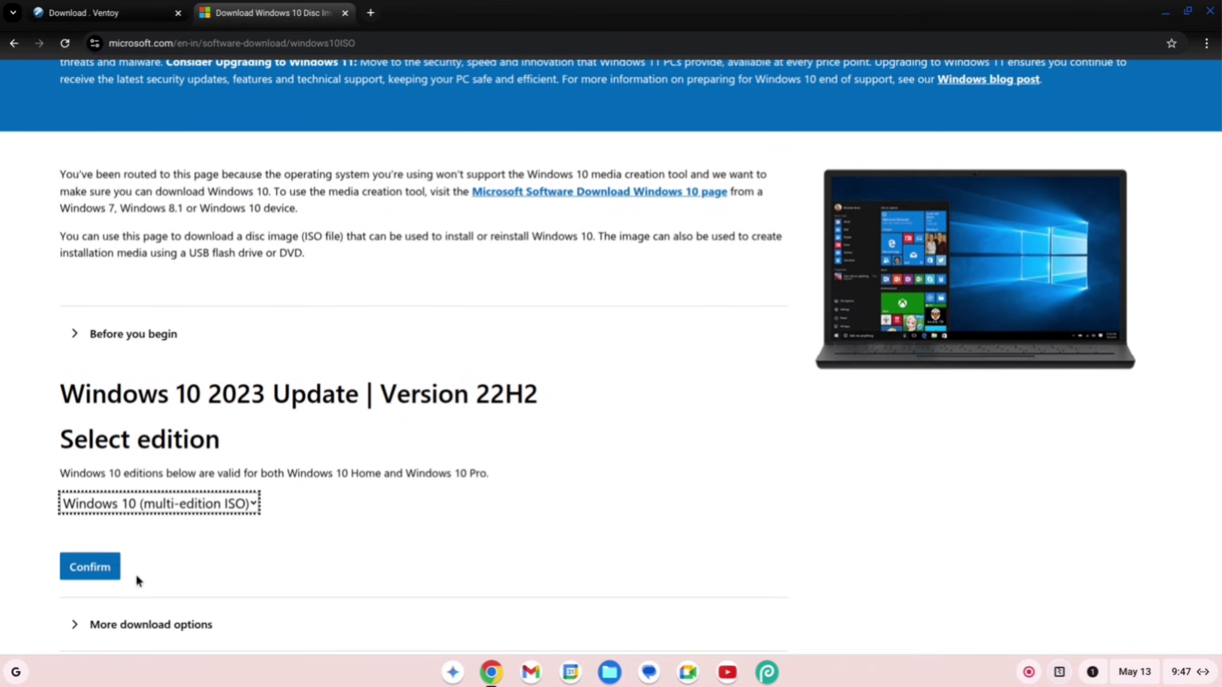
left_click(91, 567)
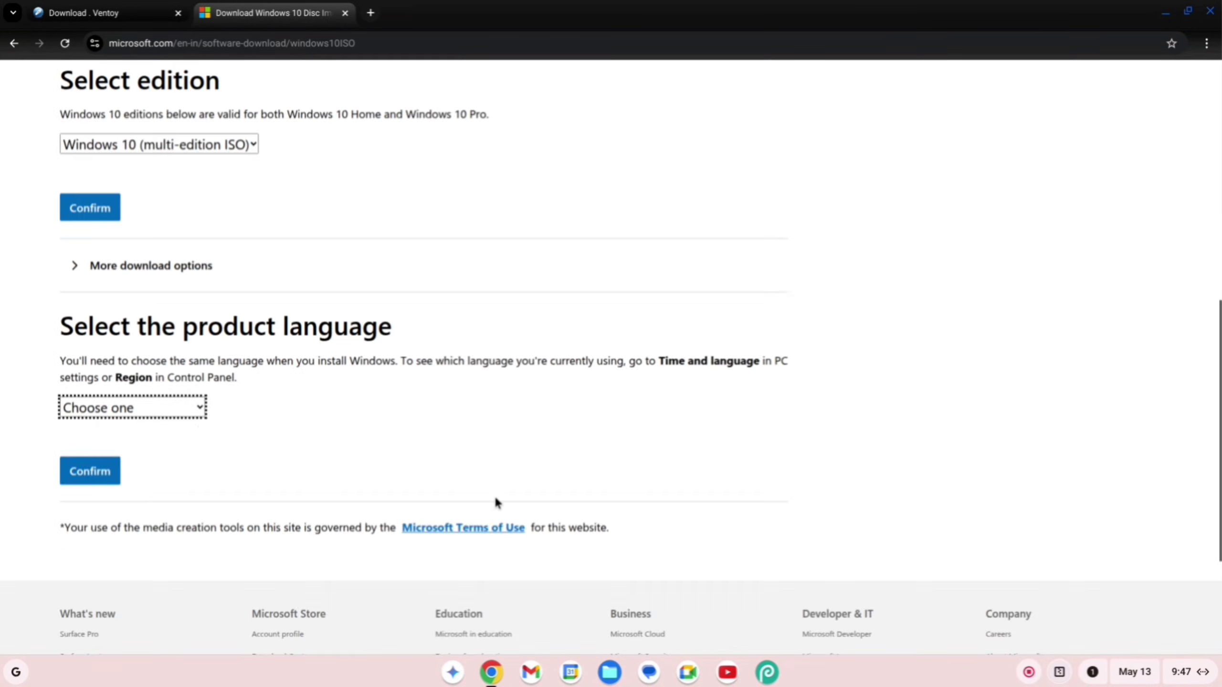
Pick English (United States) as the language and start the 64-bit ISO download
left_click(189, 415)
scroll(163, 246, "down", 1)
left_click(130, 225)
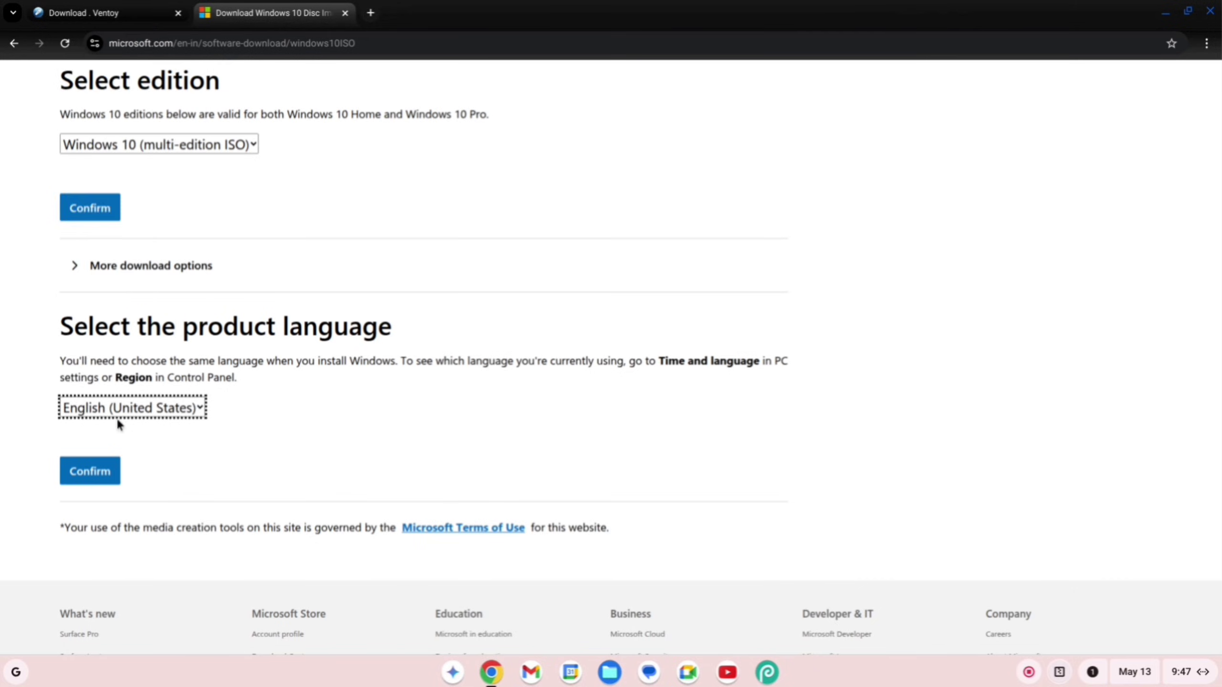
left_click(89, 471)
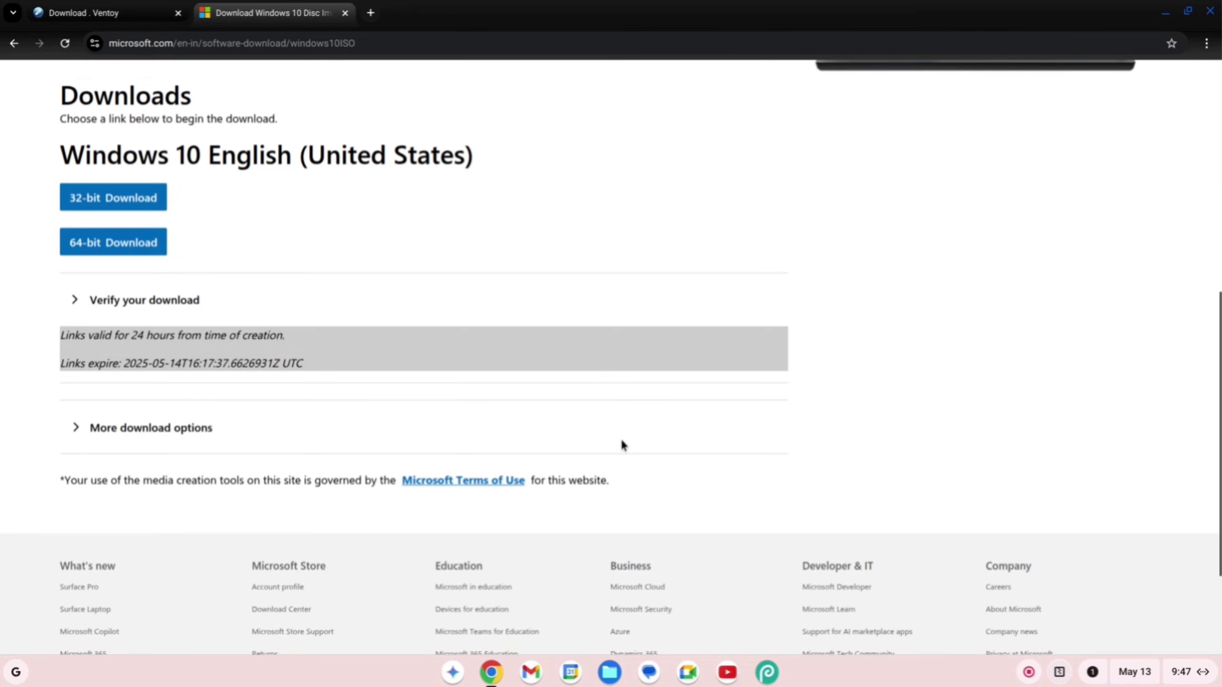
left_click(116, 231)
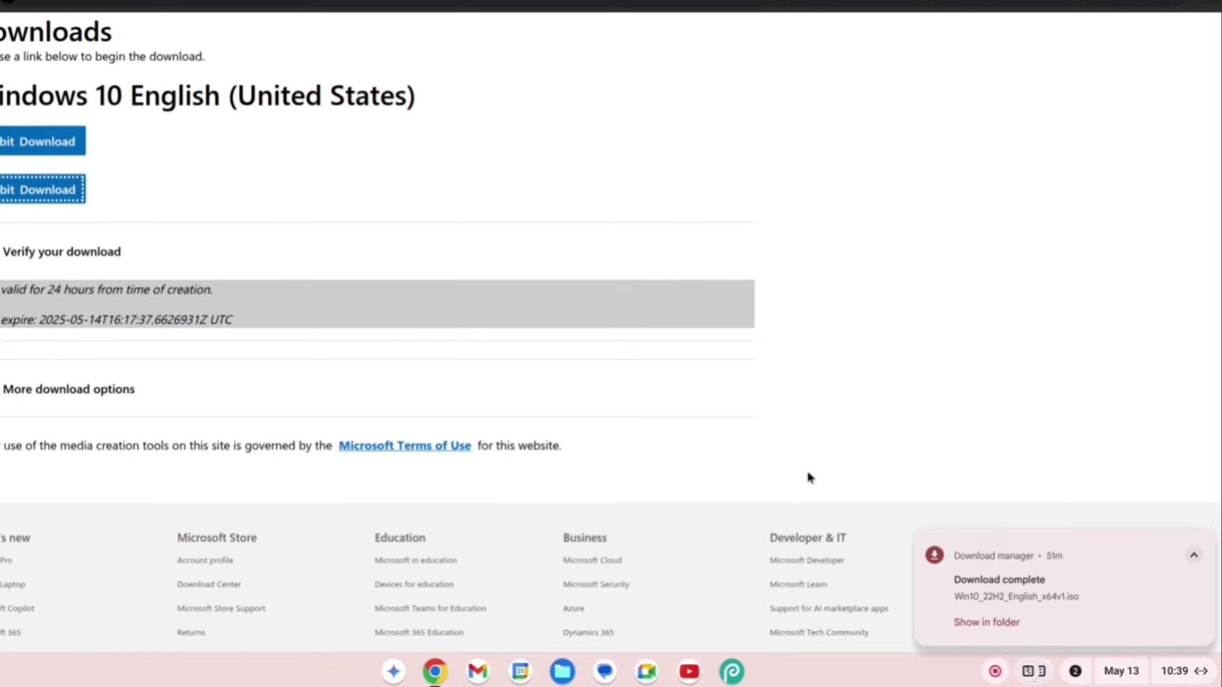
left_click(908, 74)
Find Chromebook Recovery Utility in the Chrome Web Store and add the extension to Chrome
type("chrome web store")
key("Return")
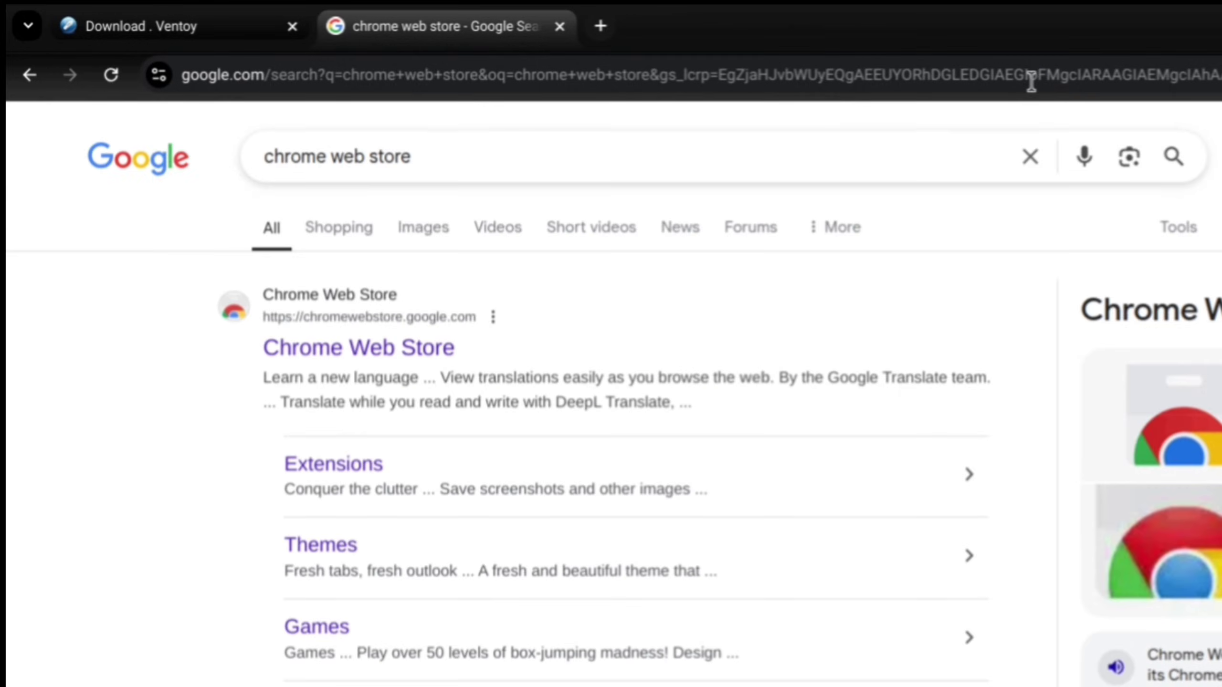
left_click(382, 348)
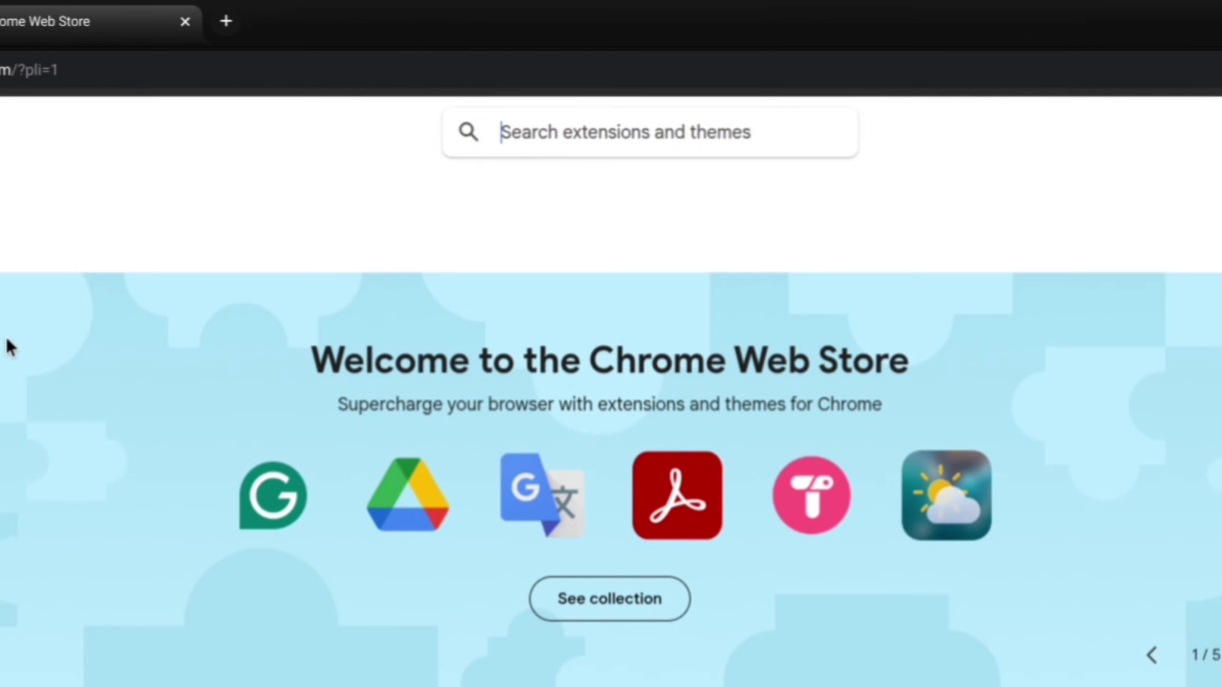
type("Chromebook recovery")
key("Return")
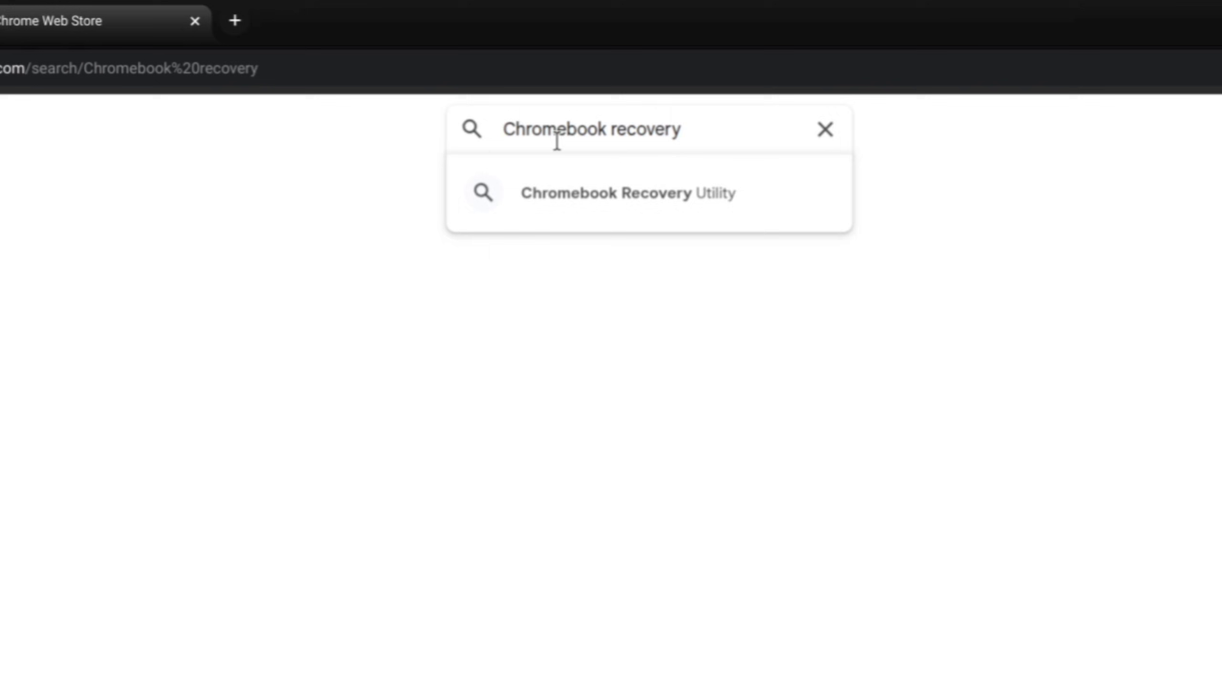
left_click(666, 227)
left_click(933, 174)
left_click(711, 182)
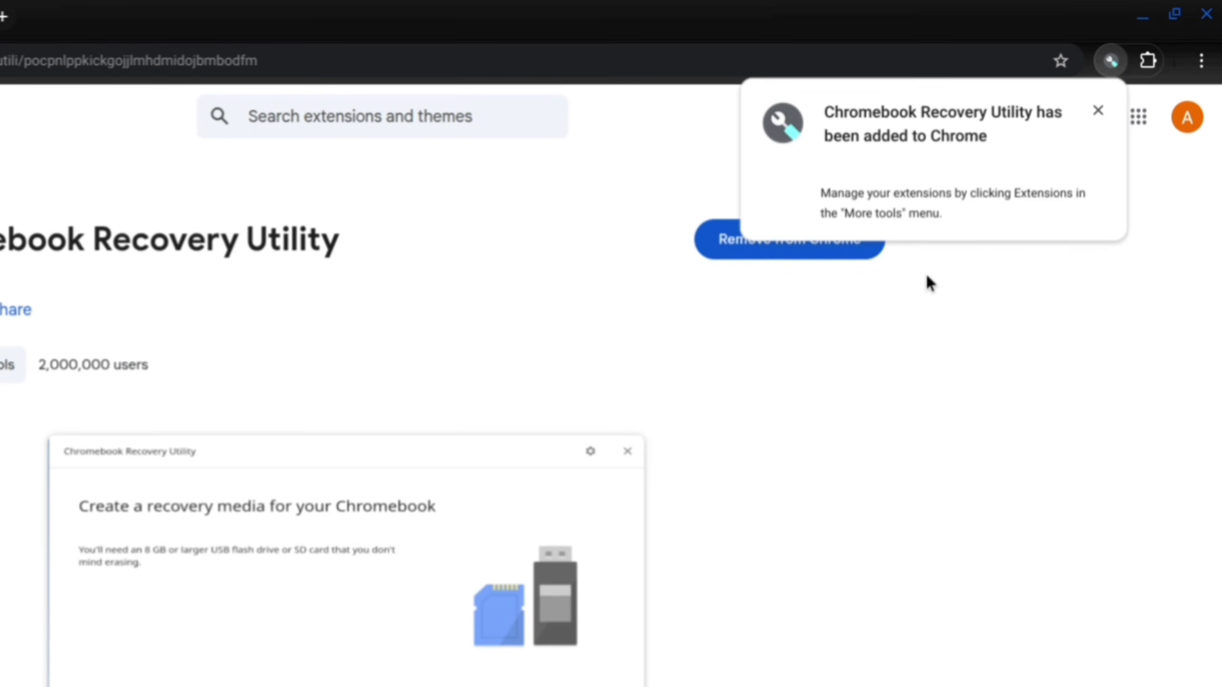
Launch the utility from the Extensions menu, close Chrome, and open Files
left_click(1149, 61)
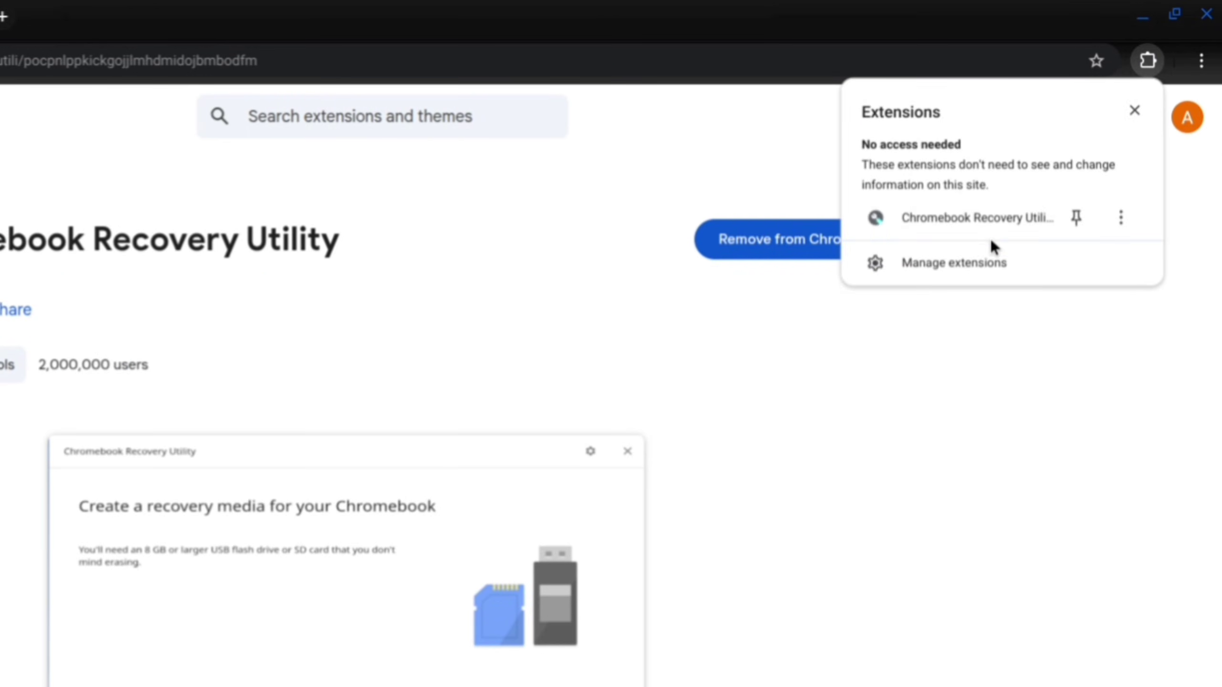
left_click(989, 219)
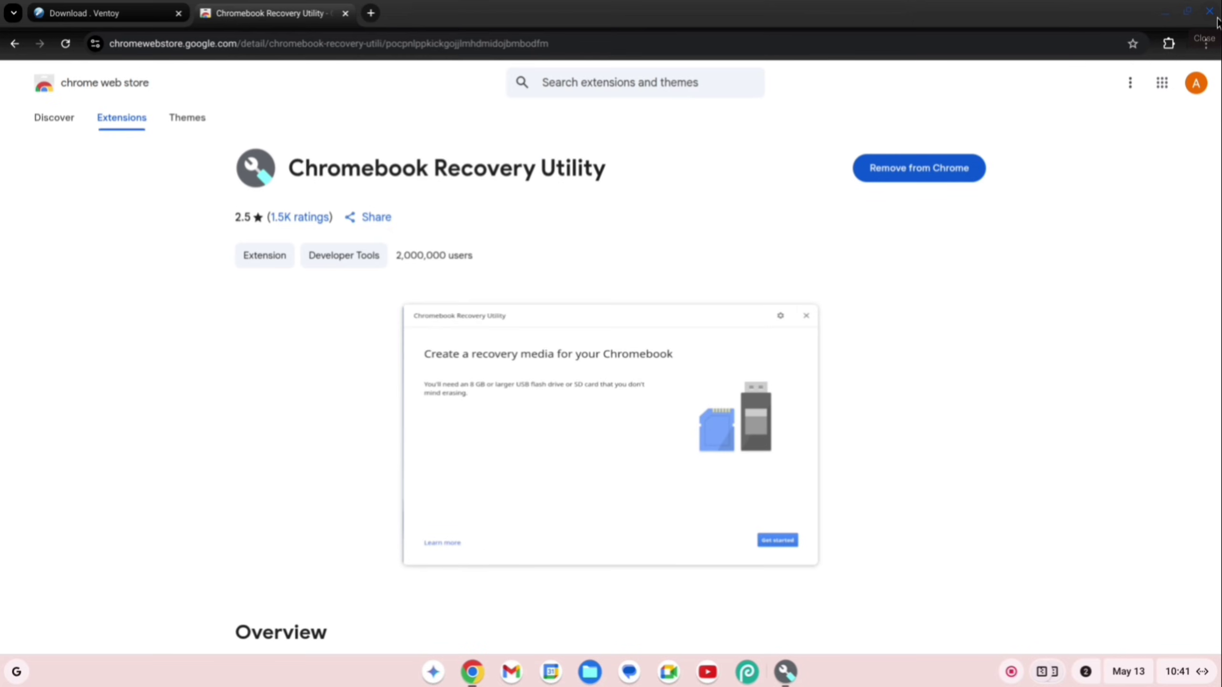
left_click(1216, 20)
left_click(590, 672)
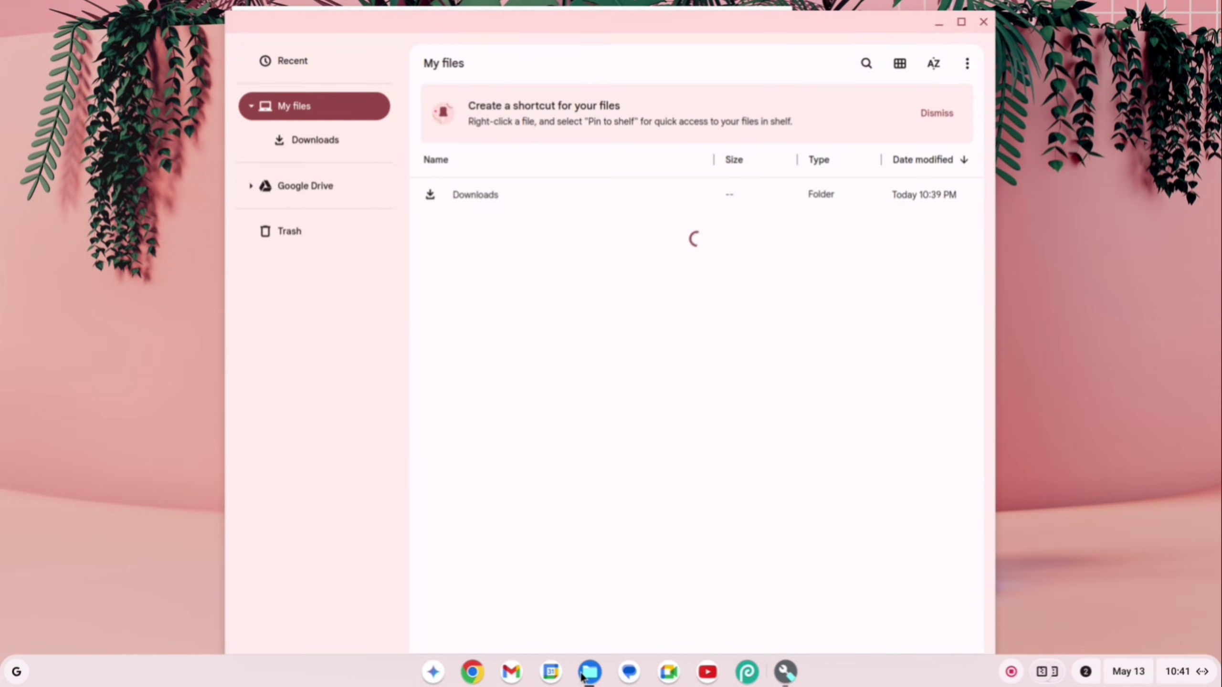
Zip ventoy-1.1.05-livecd.iso in Downloads into ventoy-1.1.05-livecd.zip, then close Files
double_click(519, 194)
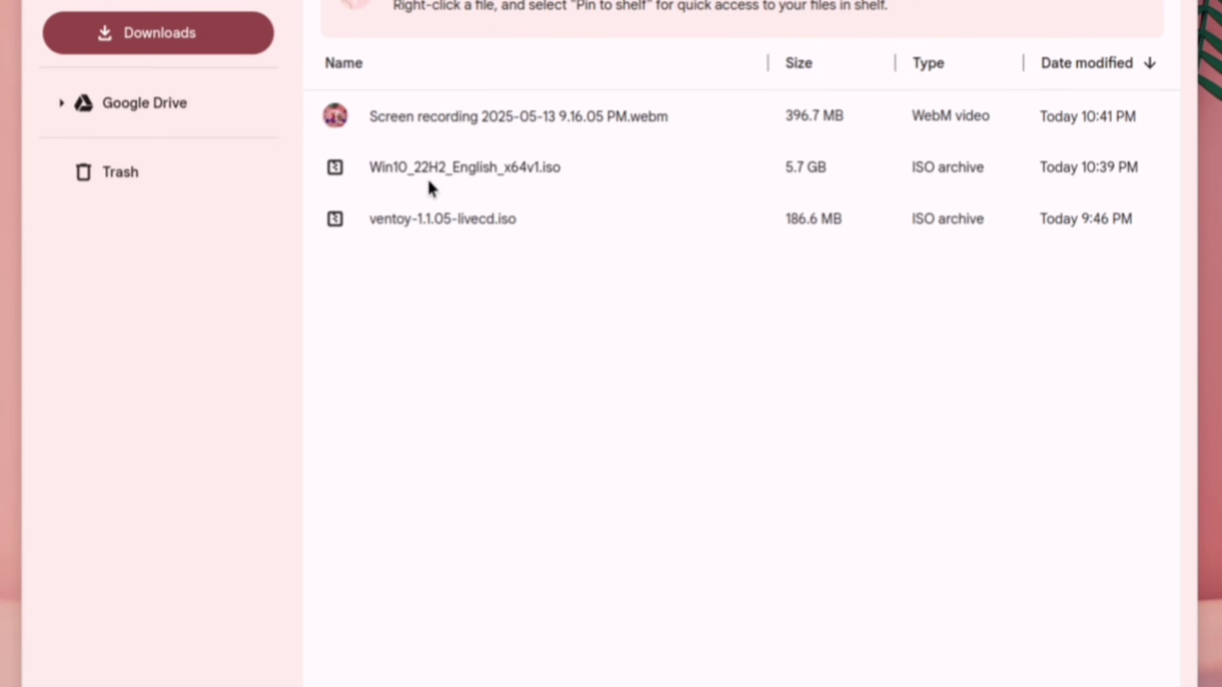
right_click(402, 224)
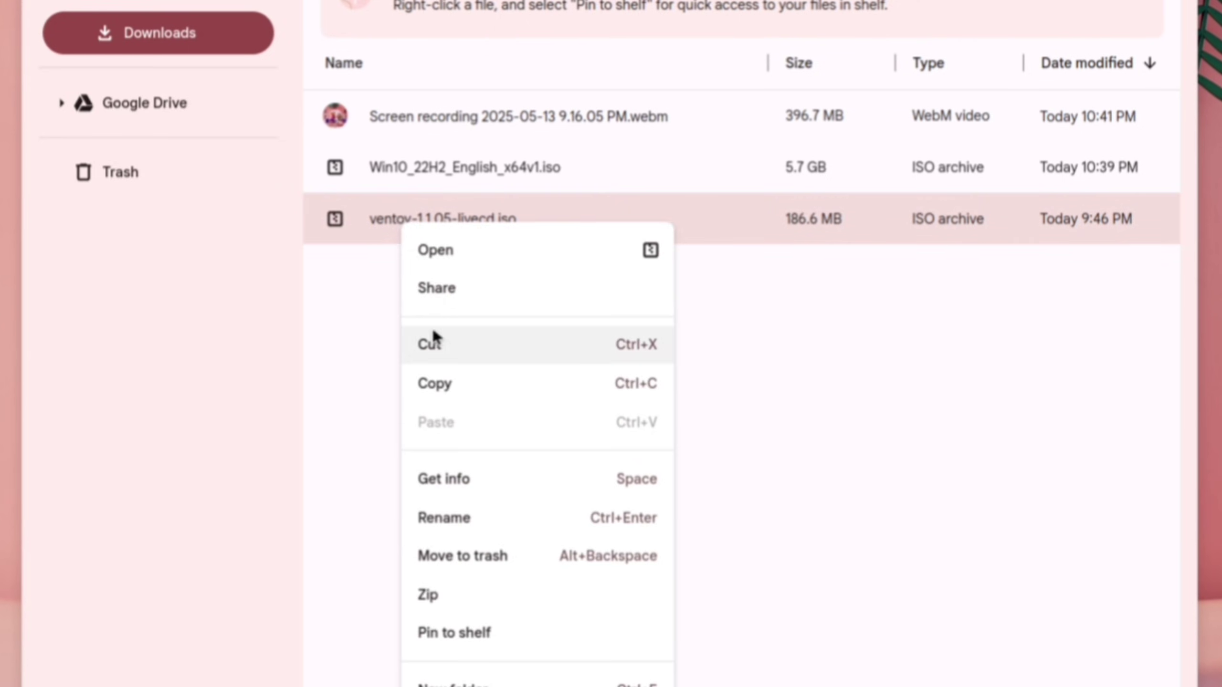
left_click(469, 589)
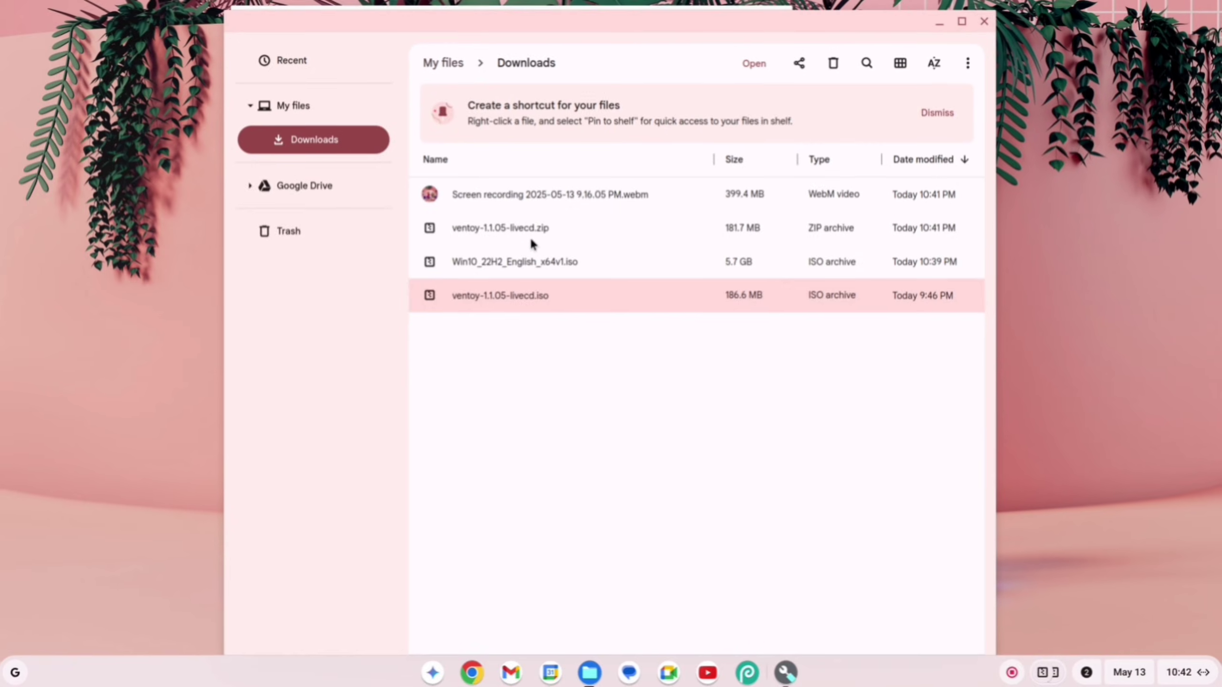
left_click(981, 19)
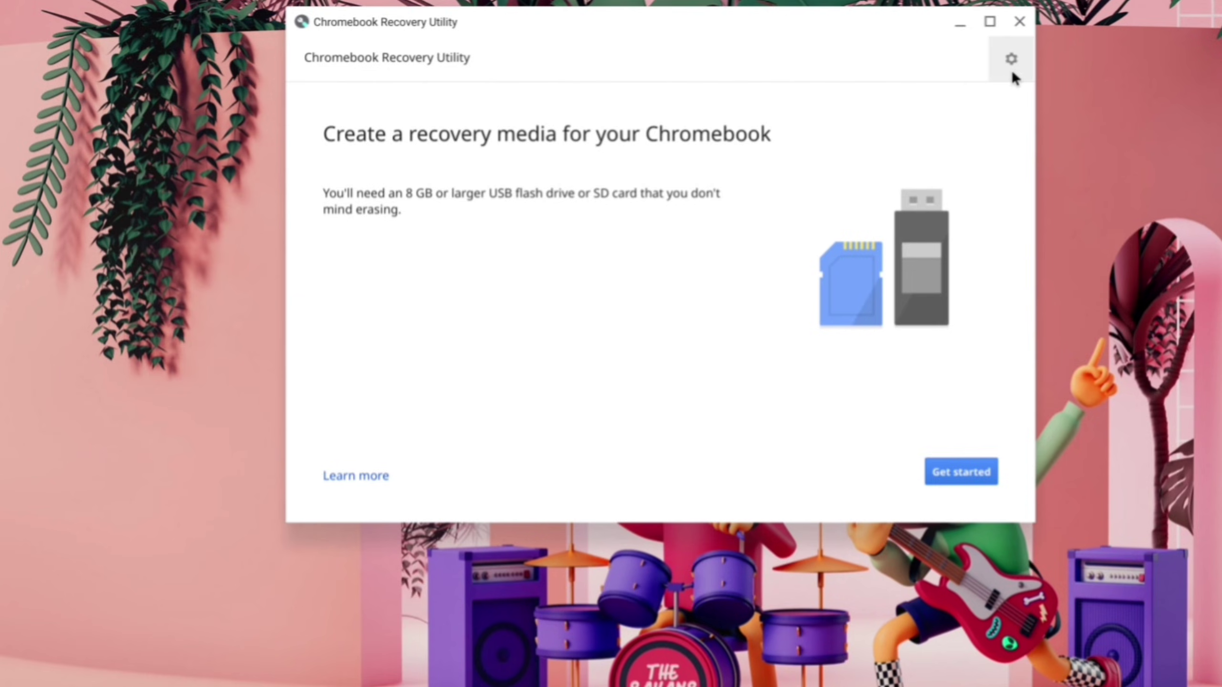
Choose ventoy-1.1.05-livecd.zip as the local image in the Recovery Utility
left_click(1012, 60)
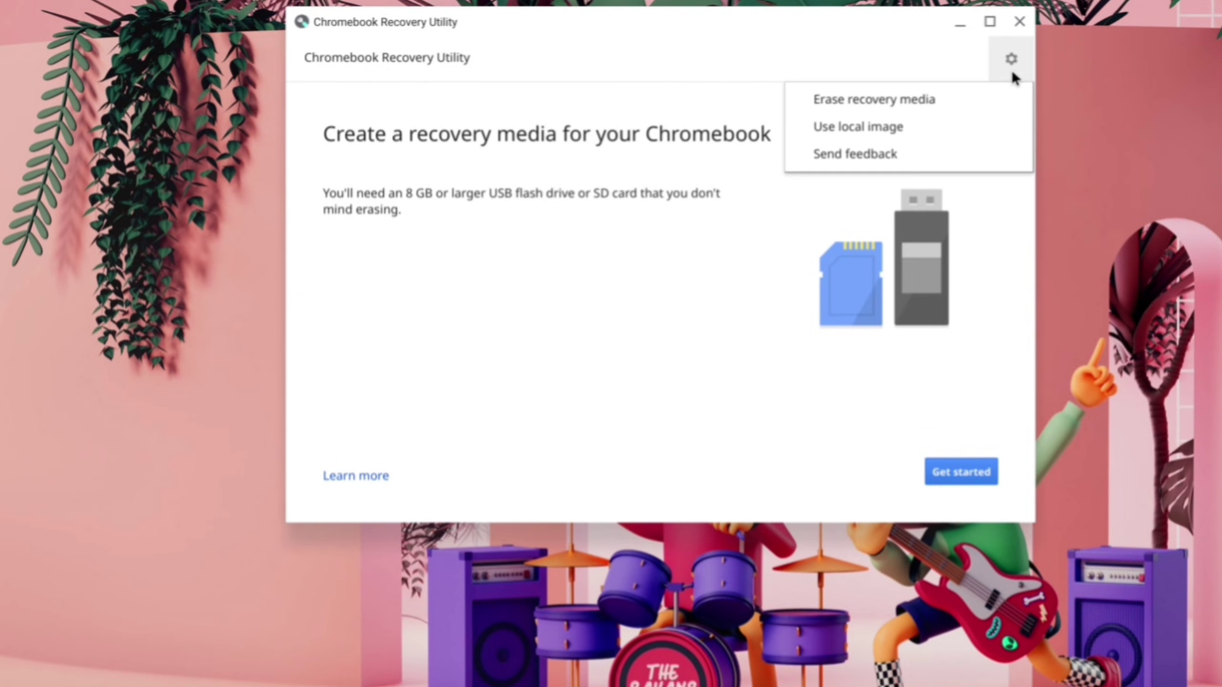
left_click(955, 126)
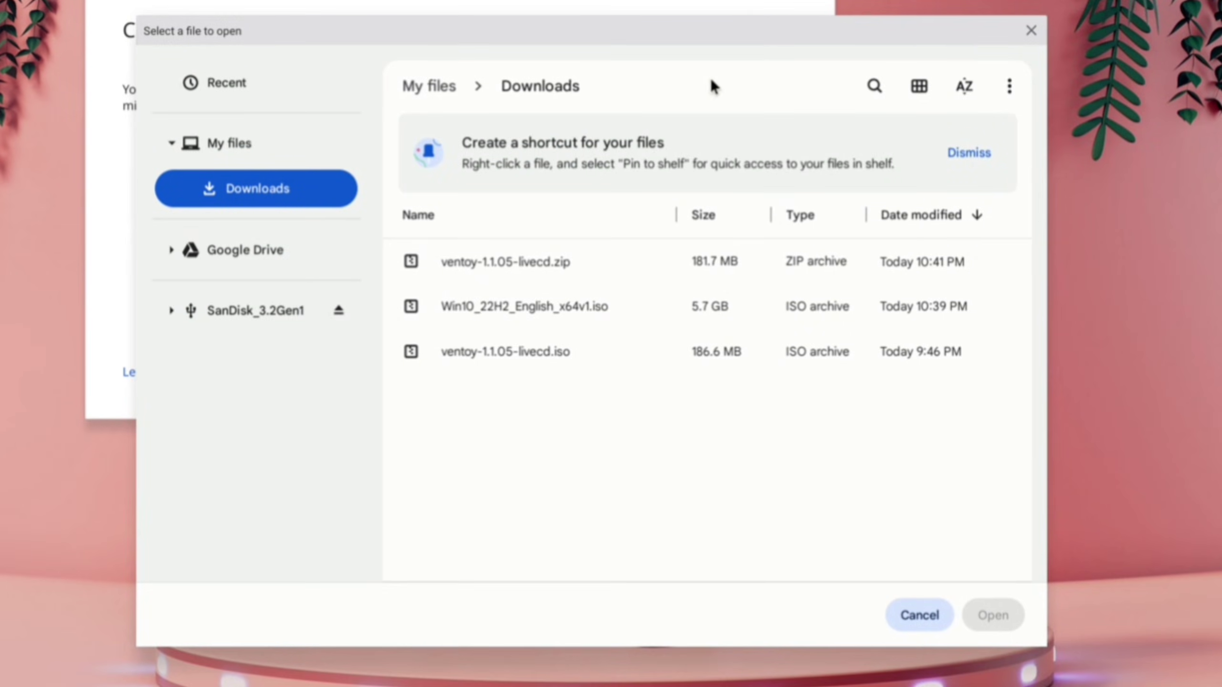
left_click(569, 264)
left_click(990, 615)
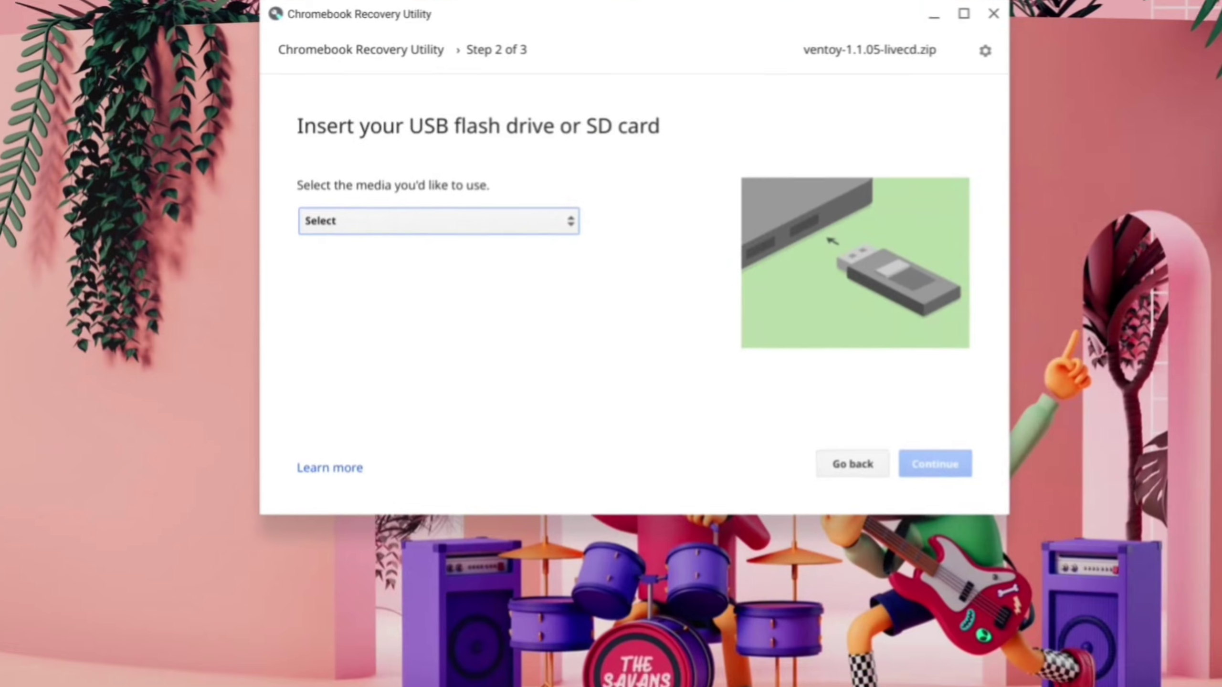
Write the image to the 28.6 GB USB drive and finish when the media is ready
left_click(511, 237)
left_click(513, 250)
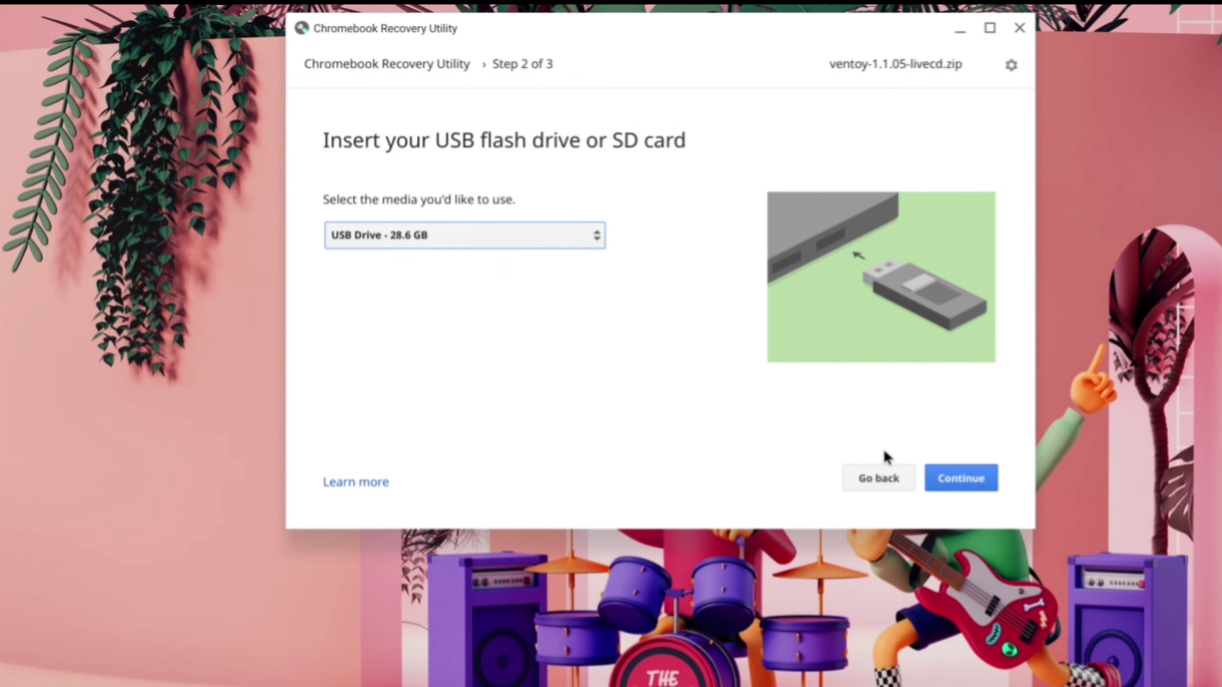
left_click(970, 487)
left_click(970, 487)
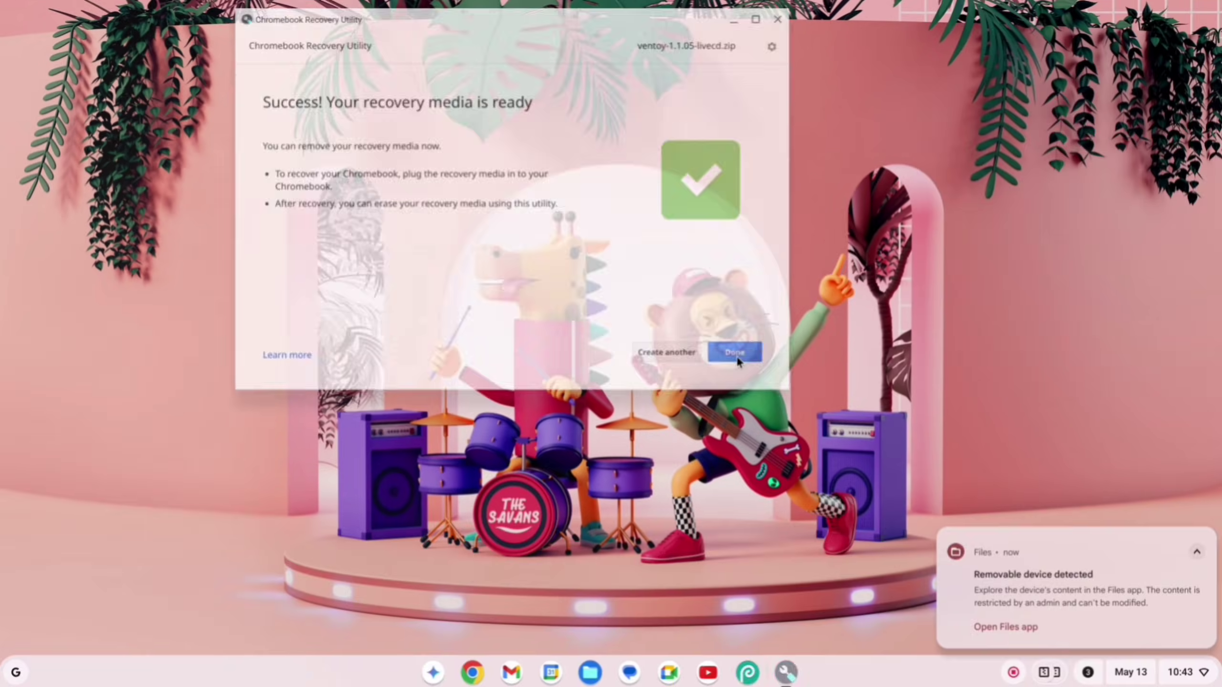
left_click(967, 482)
left_click(1183, 672)
Restart the OptiPlex and boot the UEFI: USB entry from the F12 one-time boot menu
left_click(972, 627)
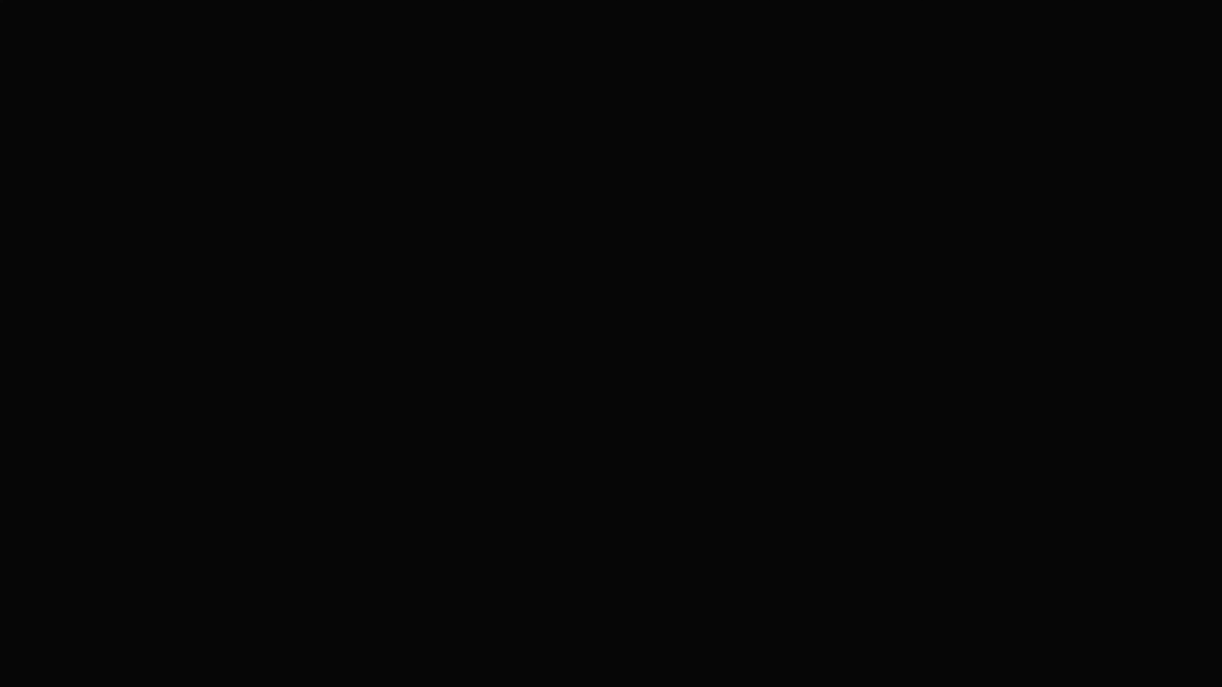
key("F12")
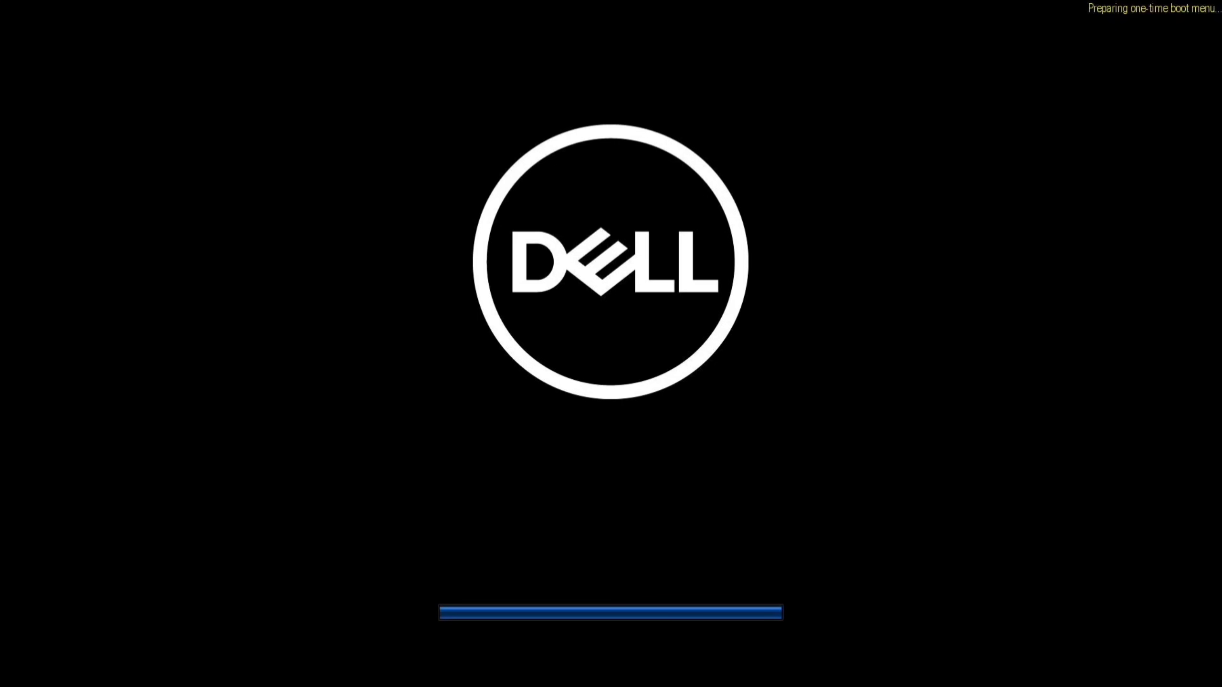
key("Down")
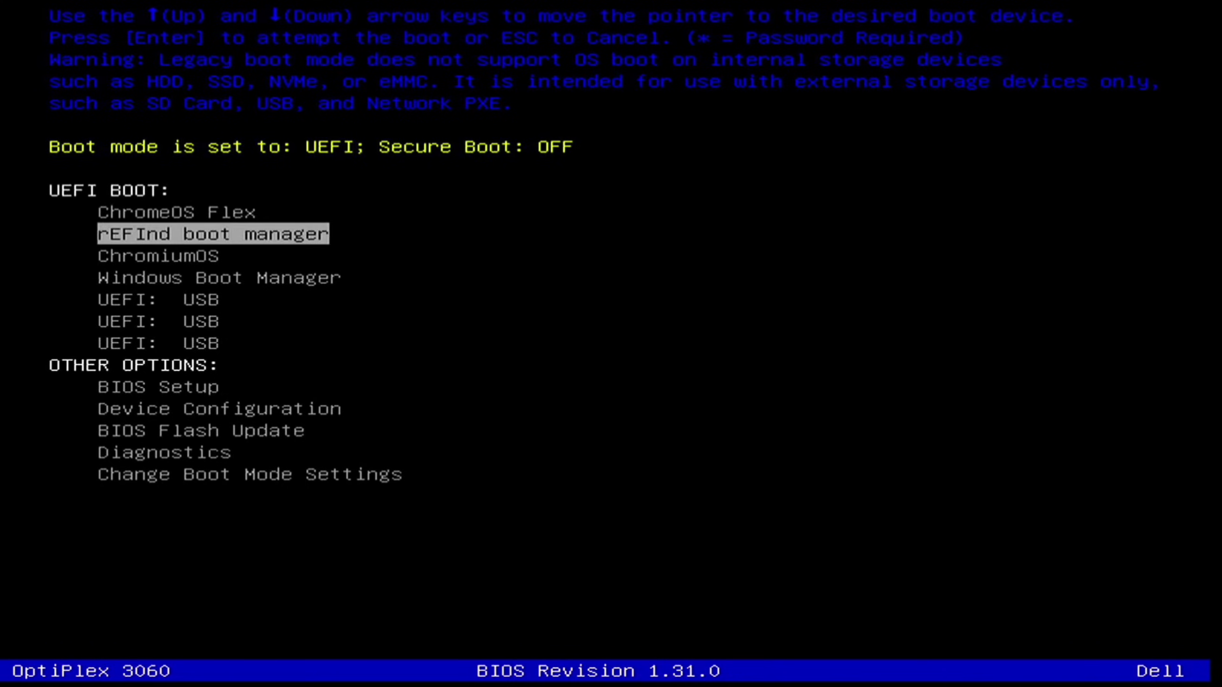
key("Down")
key("Down")
key("Down")
key("Return")
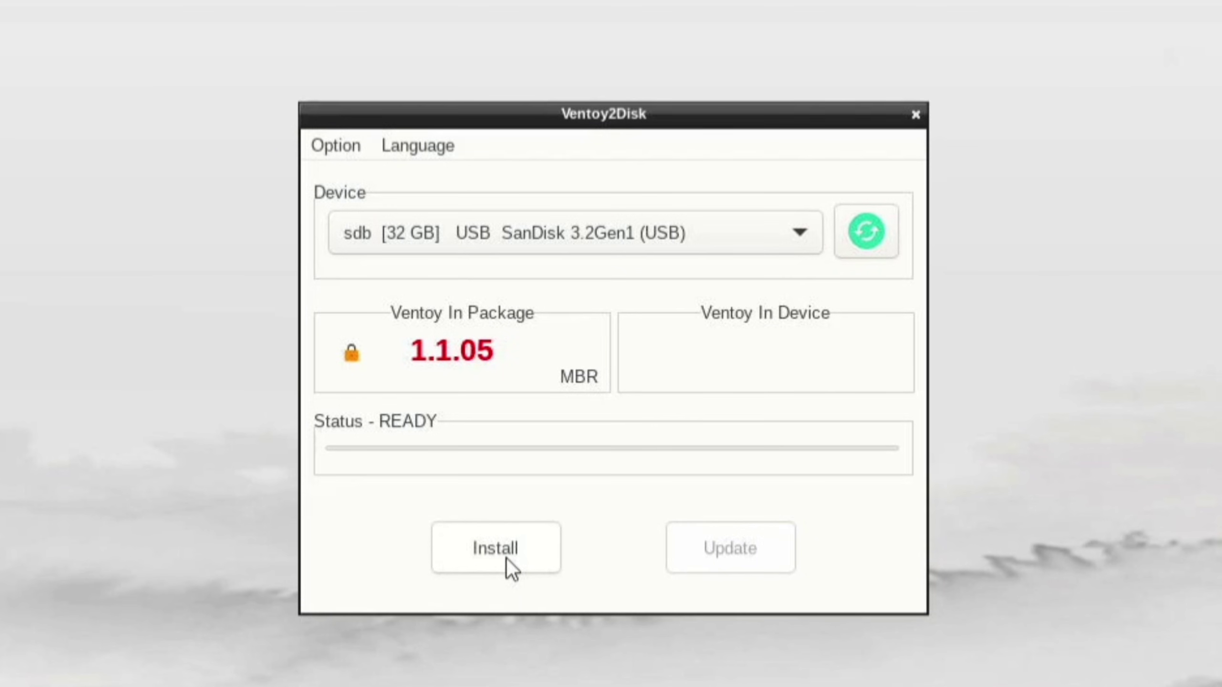
Install Ventoy 1.1.05 onto the 32 GB SanDisk drive, accepting both format warnings
left_click(511, 569)
left_click(651, 407)
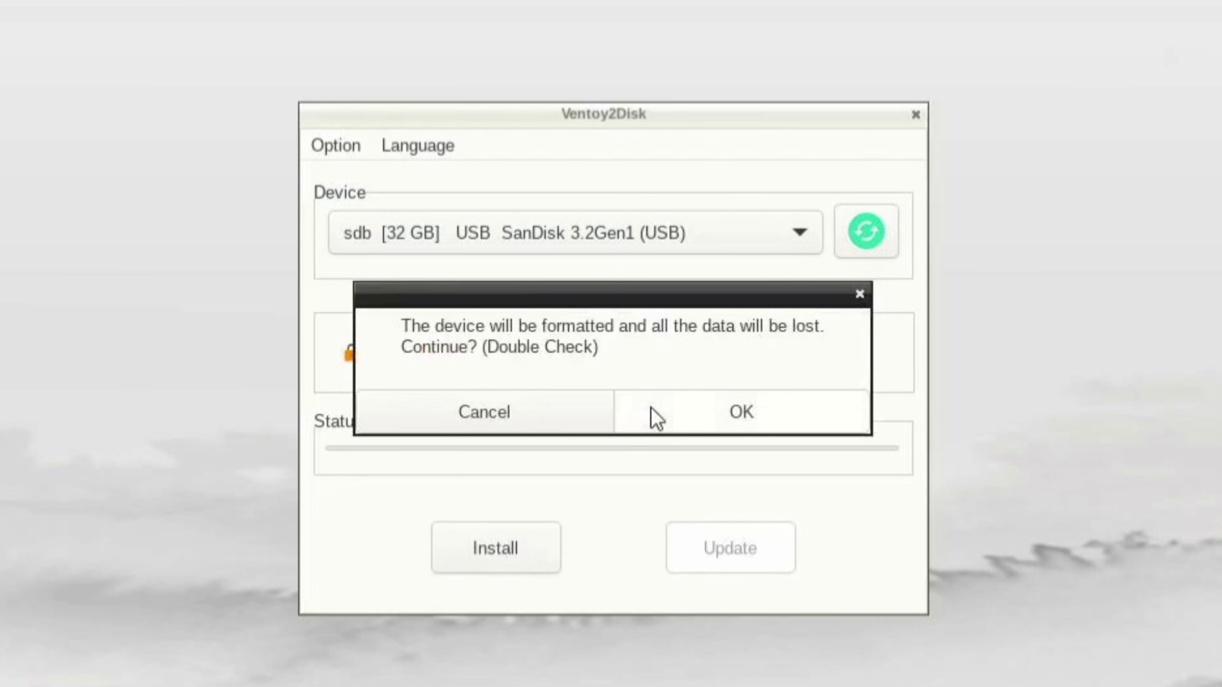
left_click(674, 420)
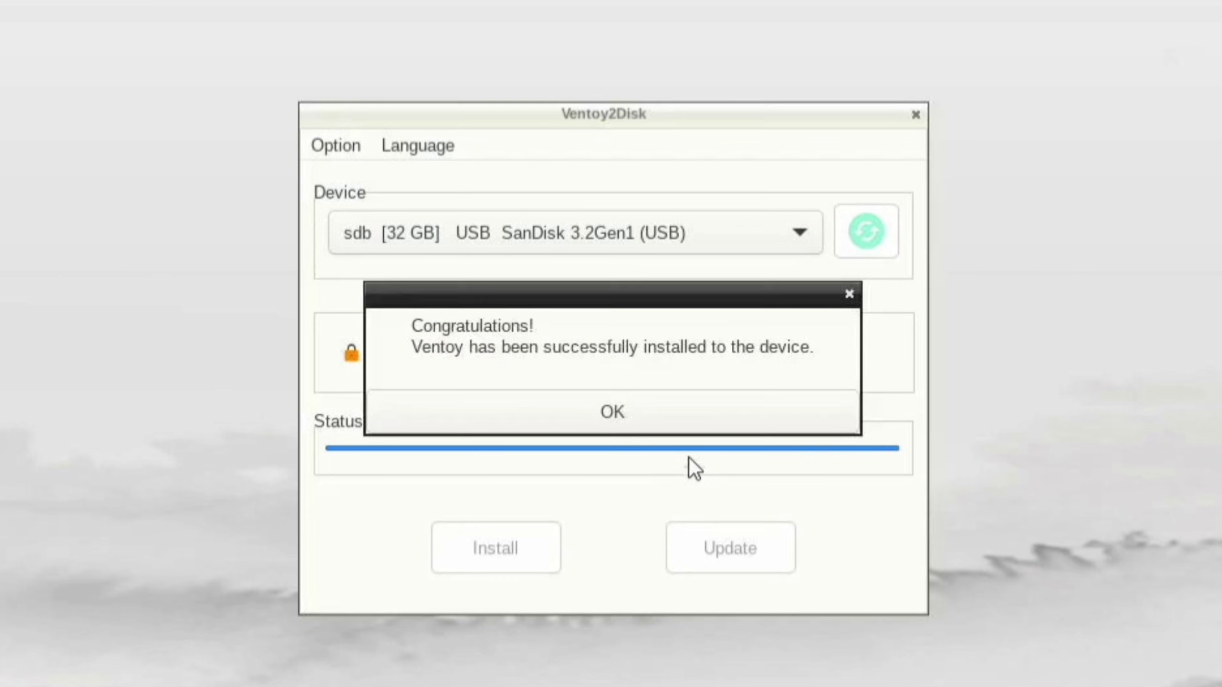
left_click(593, 415)
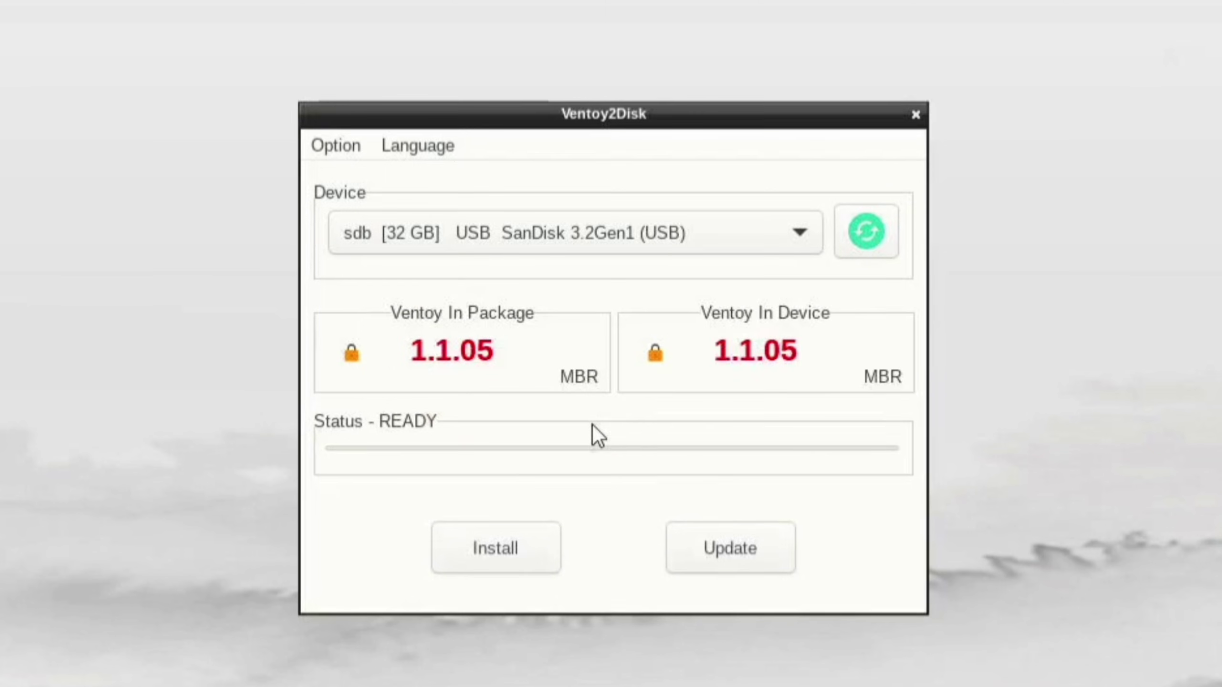
Close Ventoy2Disk and browse the SanDisk_3.2Gen1 drive in Files to its Ventoy partition
left_click(913, 115)
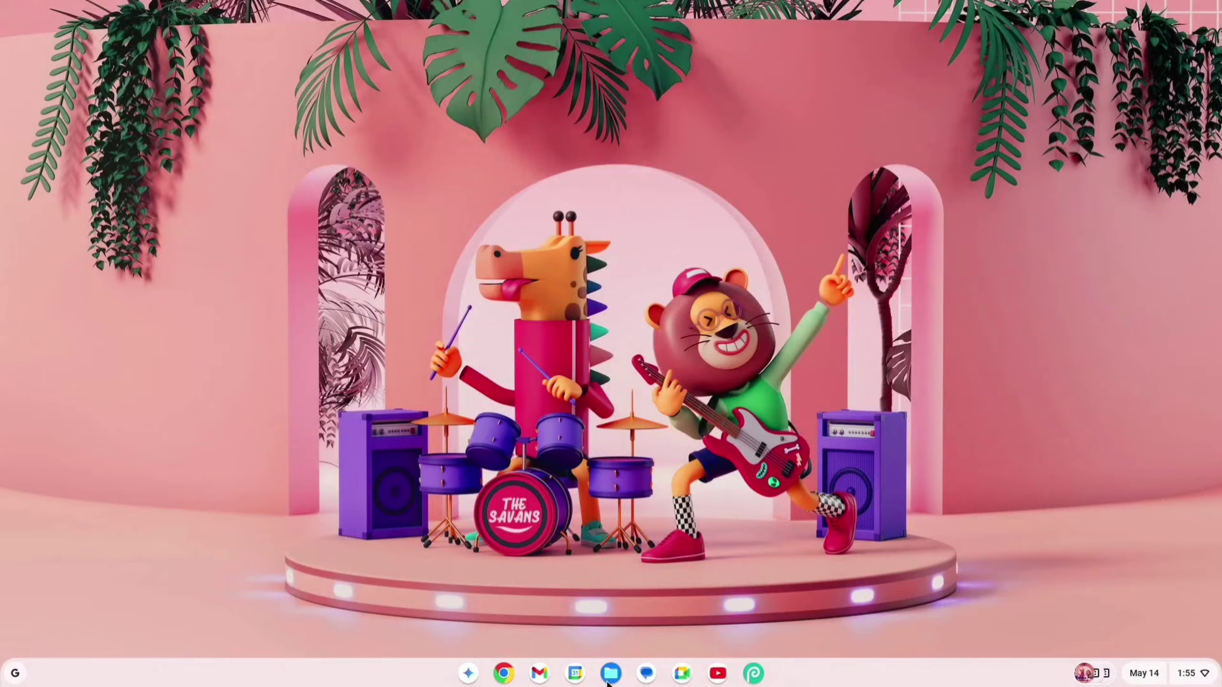
left_click(609, 674)
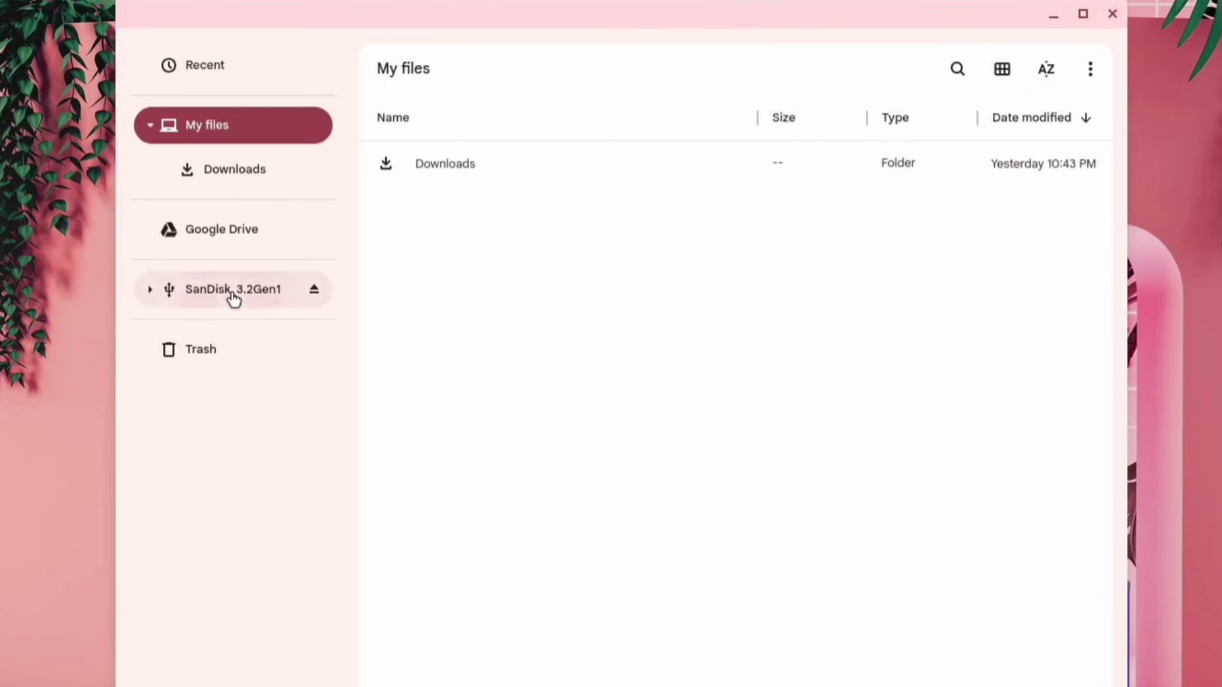
left_click(234, 295)
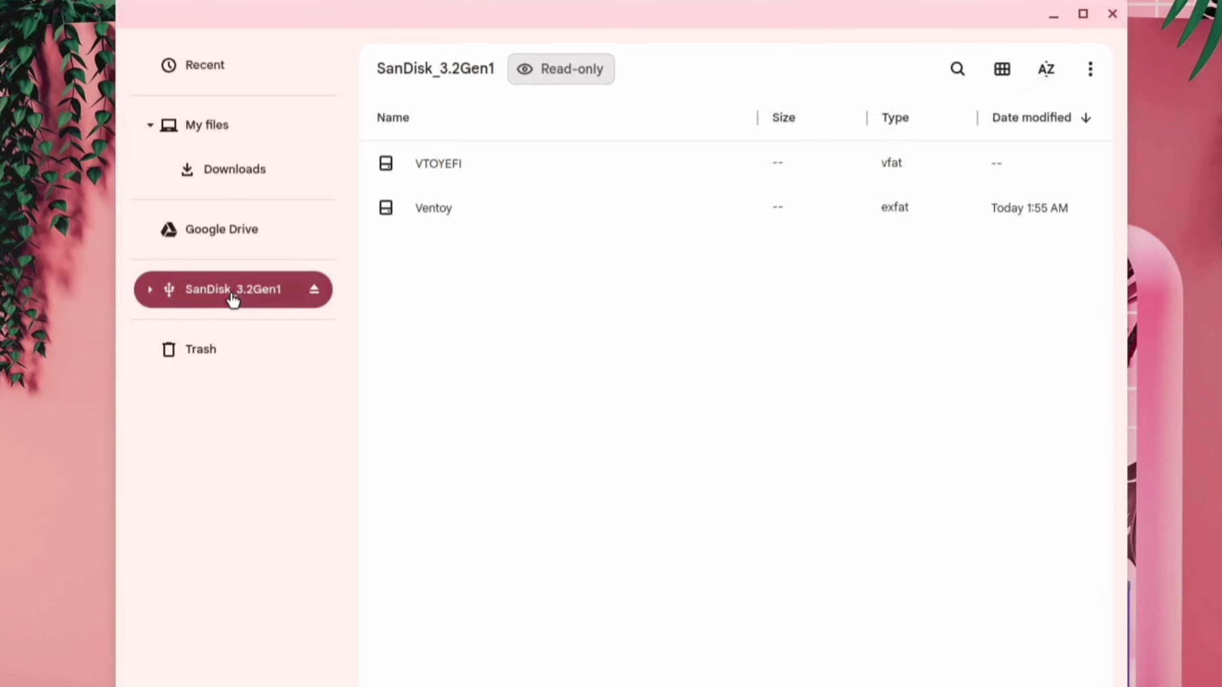
double_click(517, 169)
key("alt+Left")
double_click(468, 208)
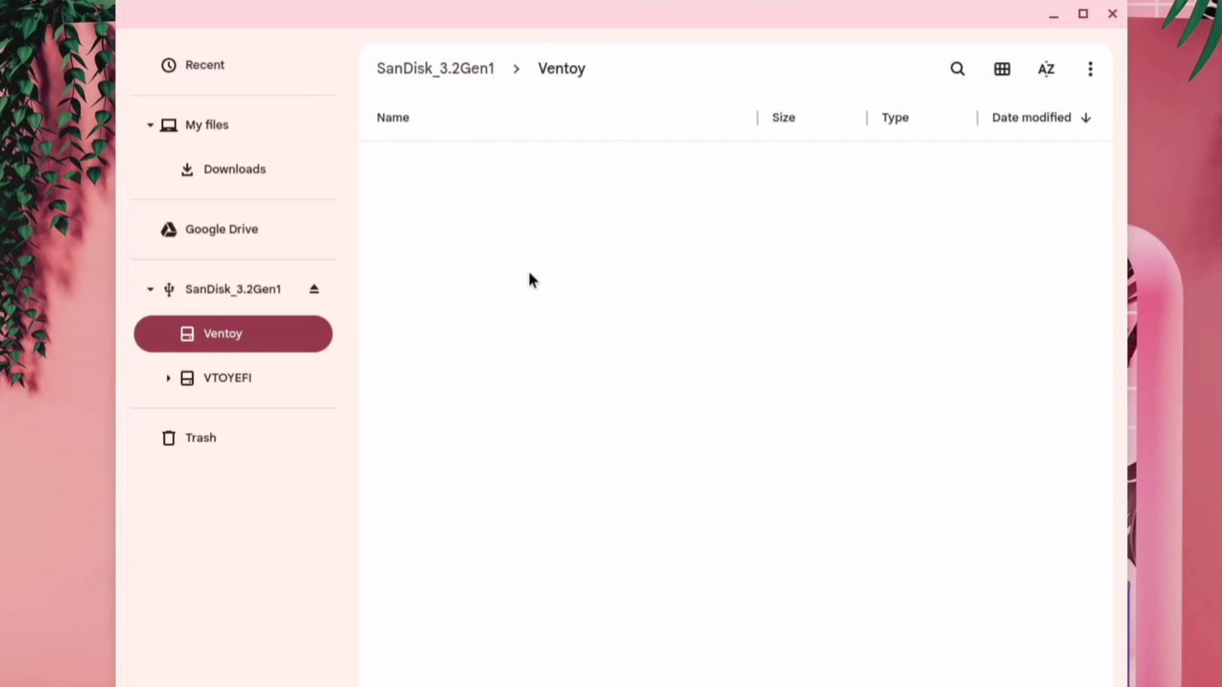
Copy Win10_22H2_English_x64v1.iso from Downloads and paste it into the Ventoy partition
left_click(285, 179)
right_click(474, 255)
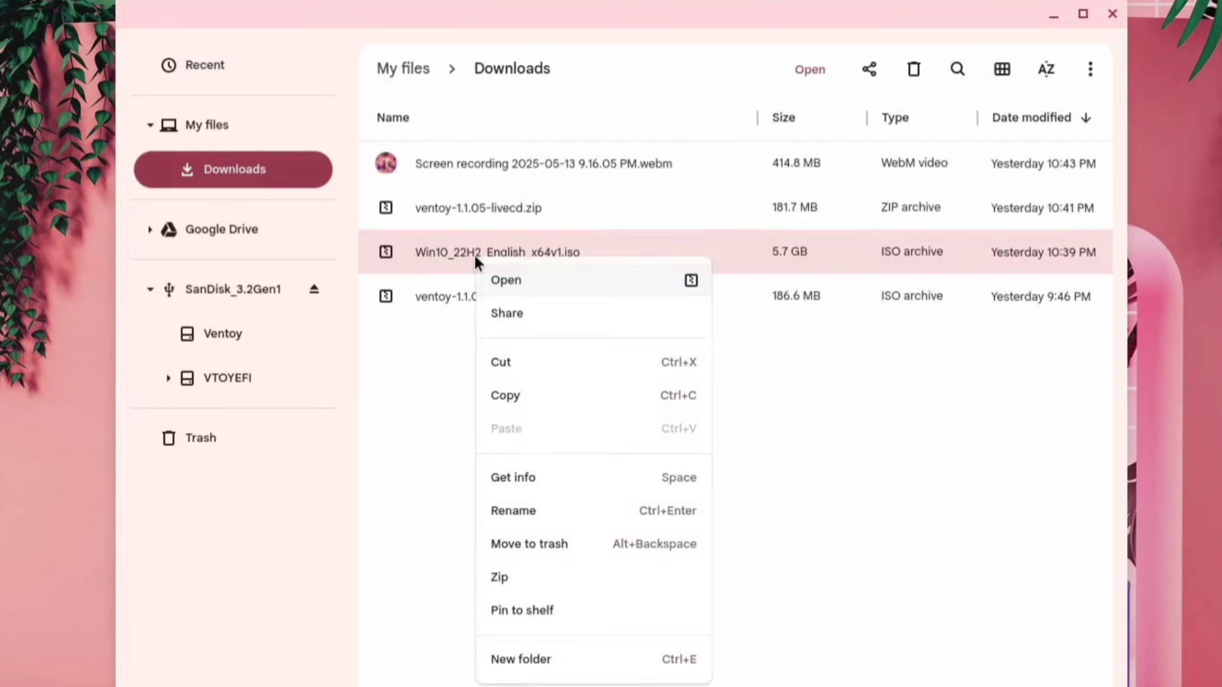
left_click(497, 393)
left_click(264, 303)
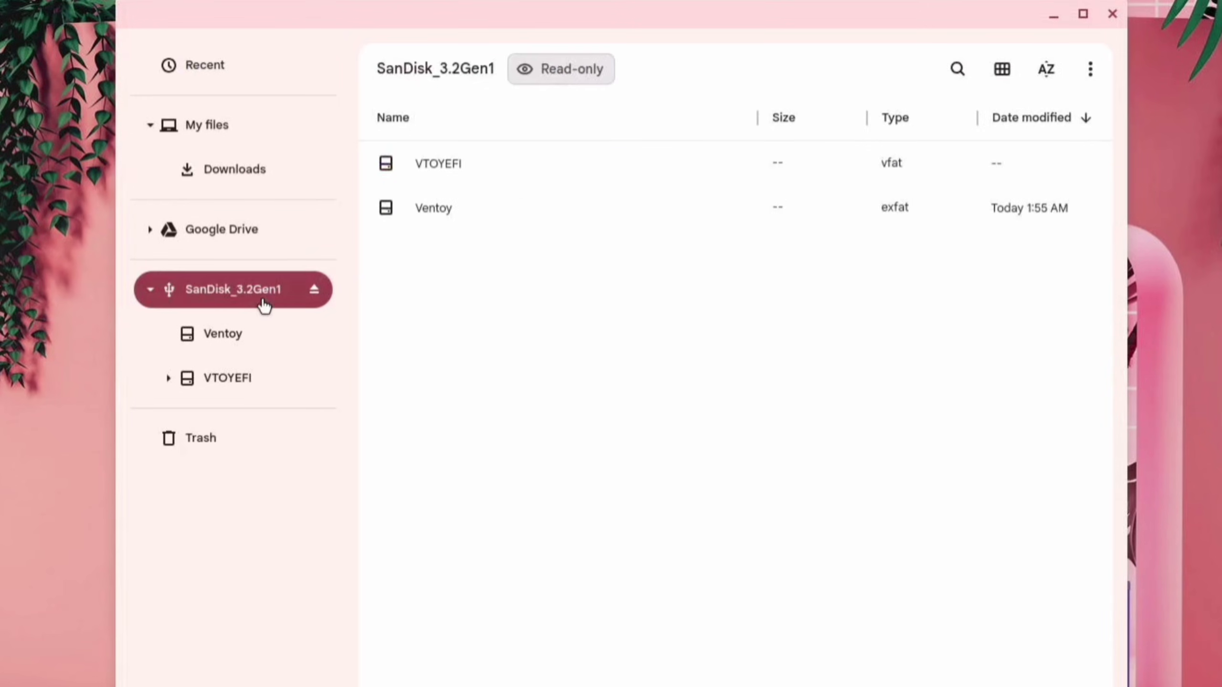
double_click(483, 213)
right_click(617, 341)
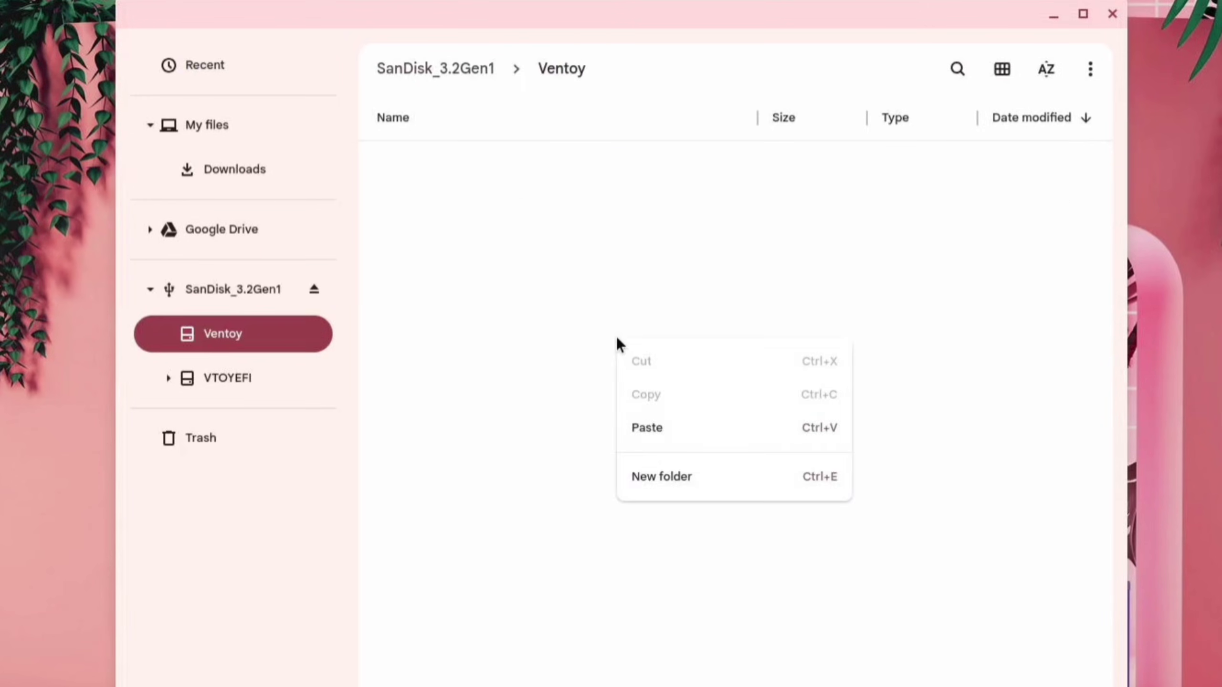
left_click(635, 428)
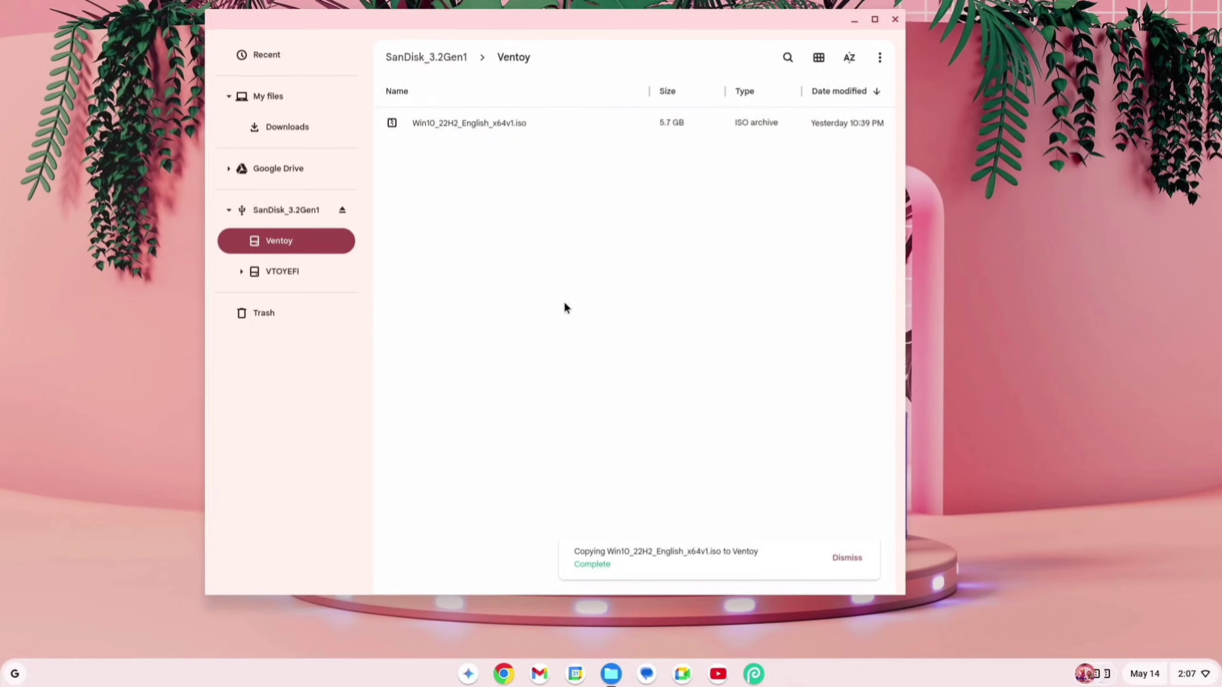
Close Files and bring up the power options from quick settings
key("ctrl+w")
left_click(1182, 676)
left_click(999, 632)
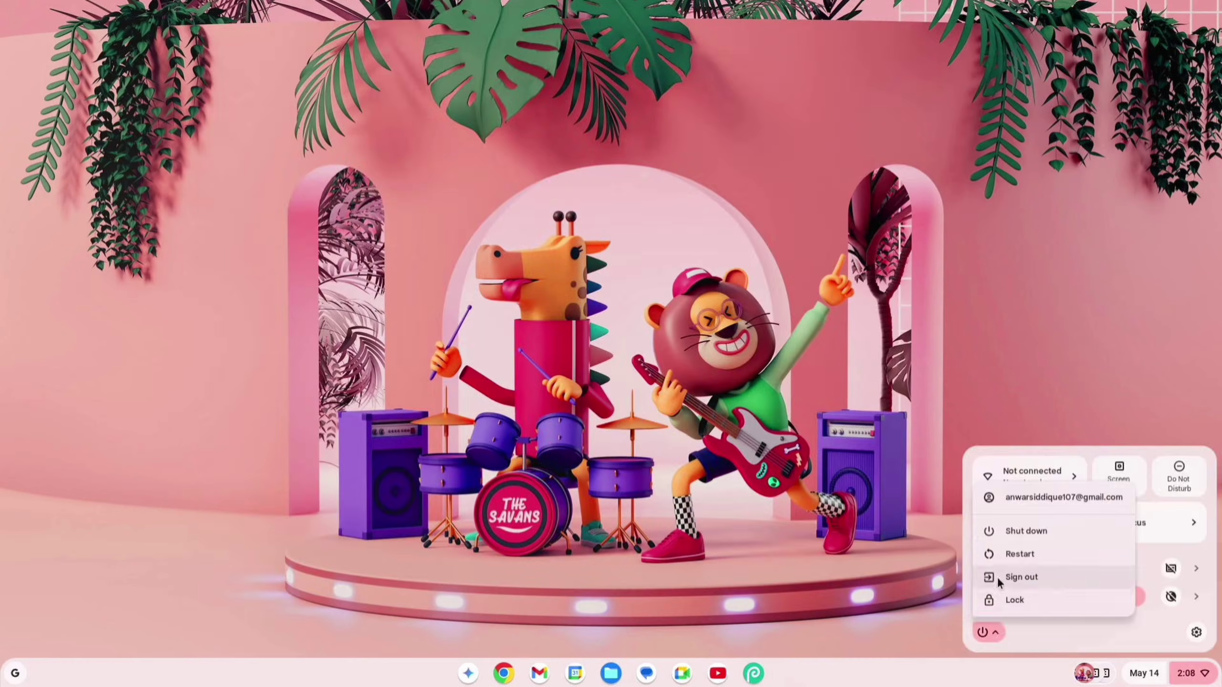
Restart, boot UEFI: USB, and start Win10_22H2_English_x64v1.iso from Ventoy in normal mode
left_click(989, 553)
key("F12")
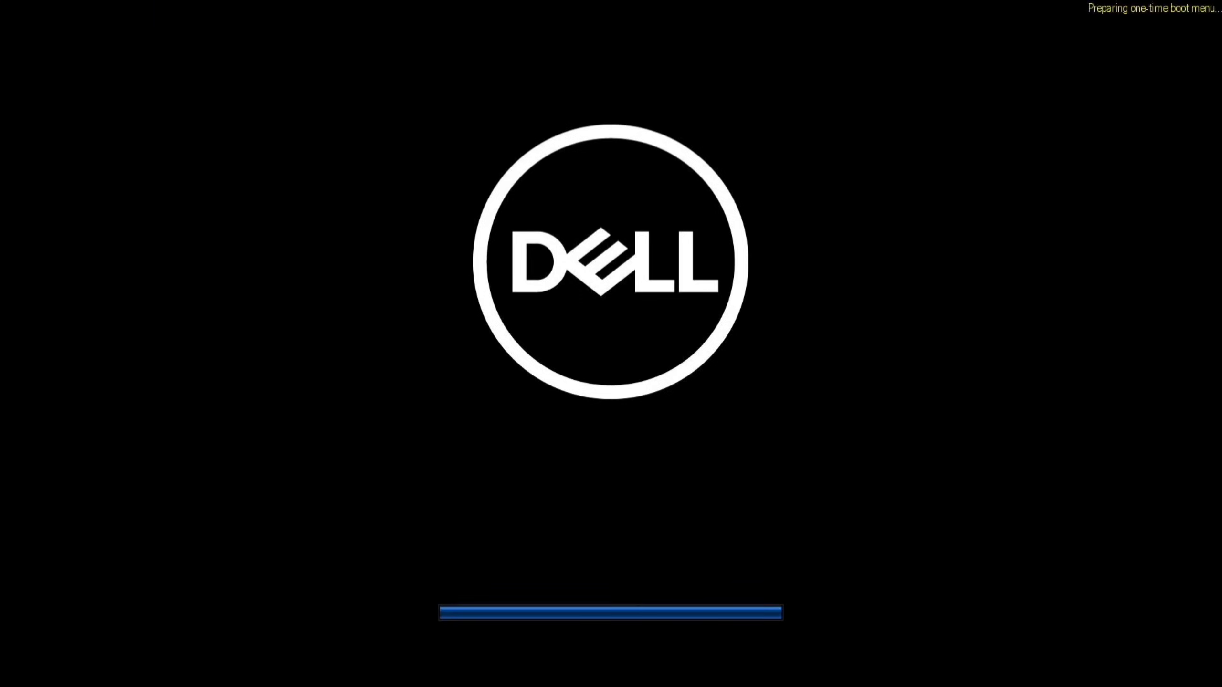
key("Down")
key("Down")
key("Down")
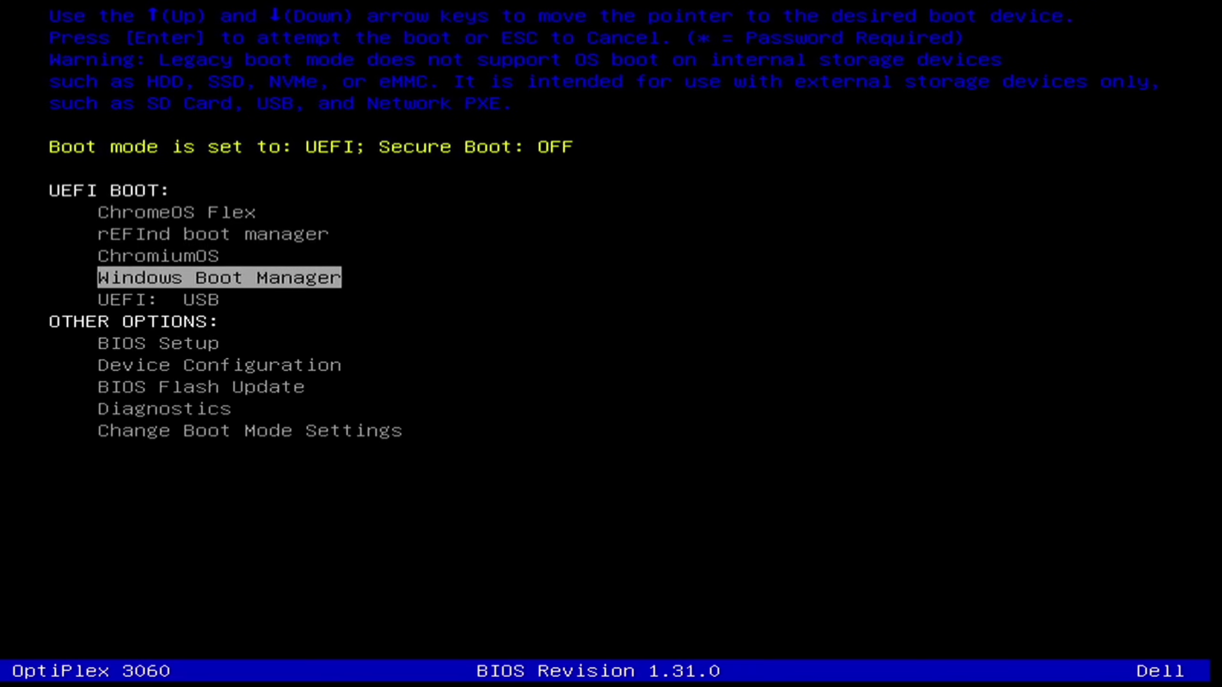
key("Down")
key("Return")
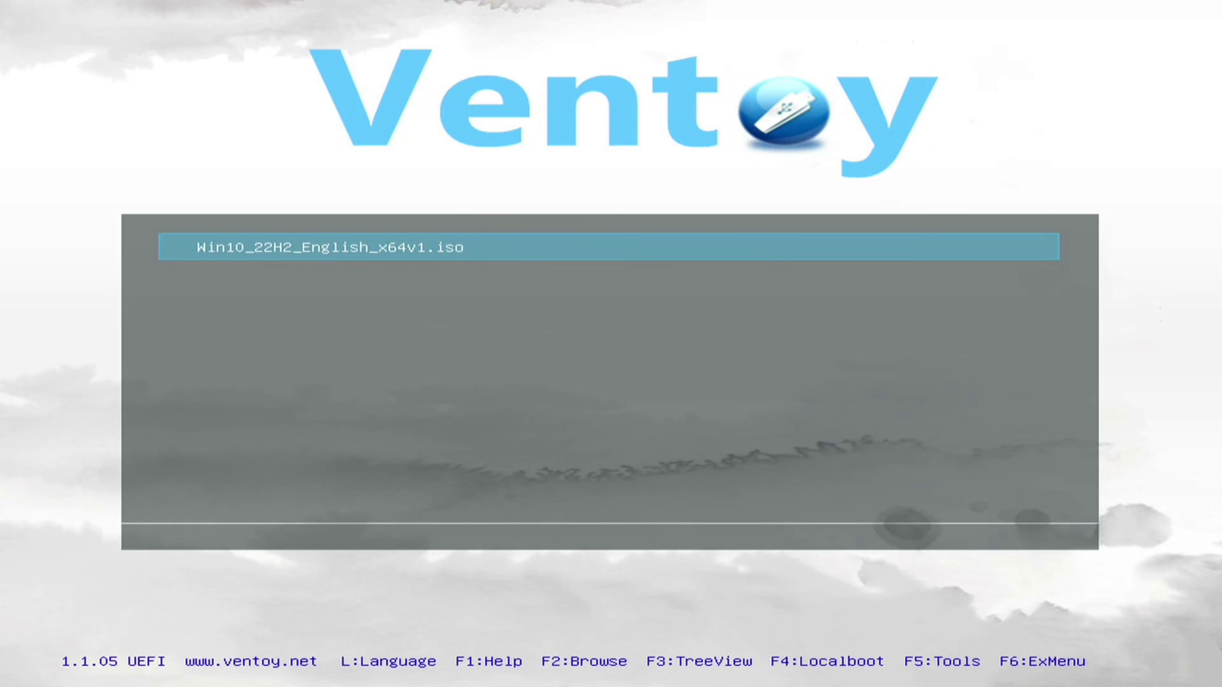
key("Return")
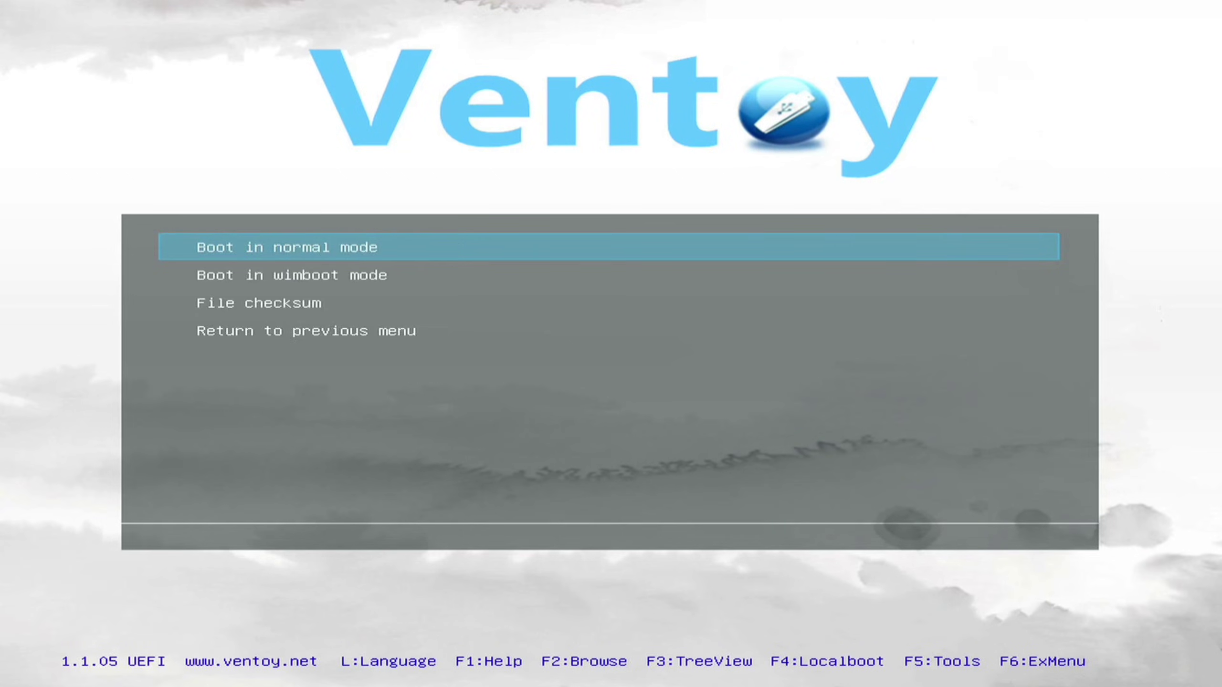
key("Return")
key("Return")
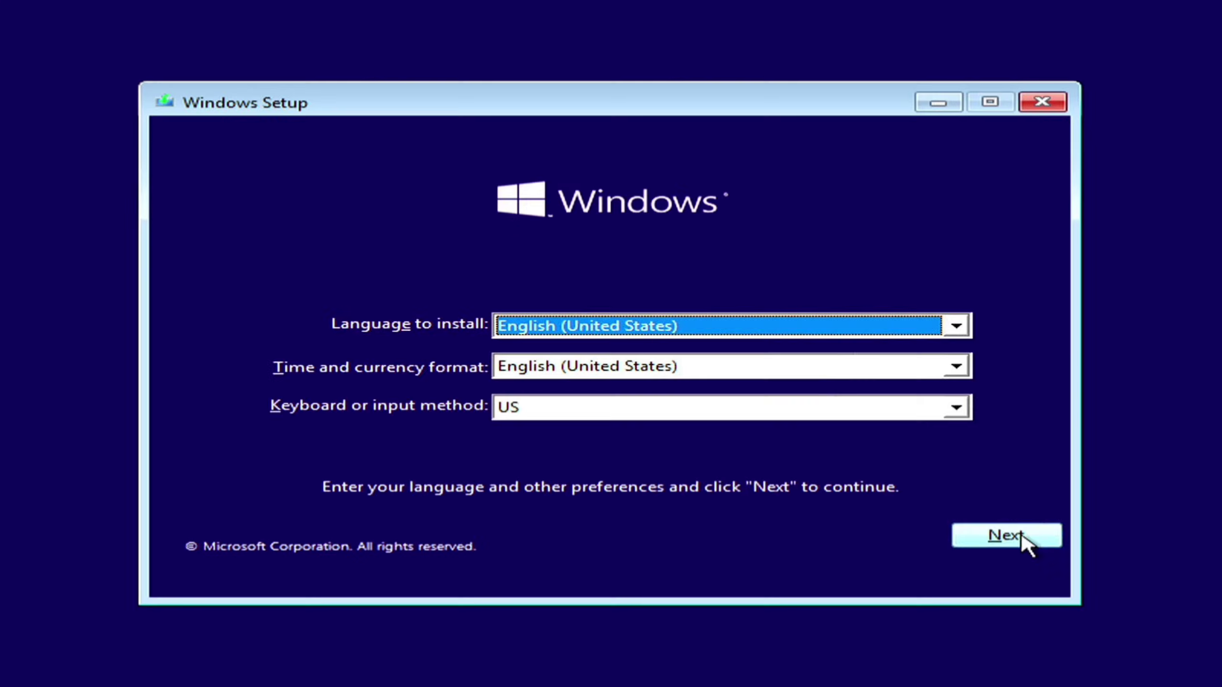
Keep the default language, accept the license terms, and choose a Custom installation
left_click(1013, 536)
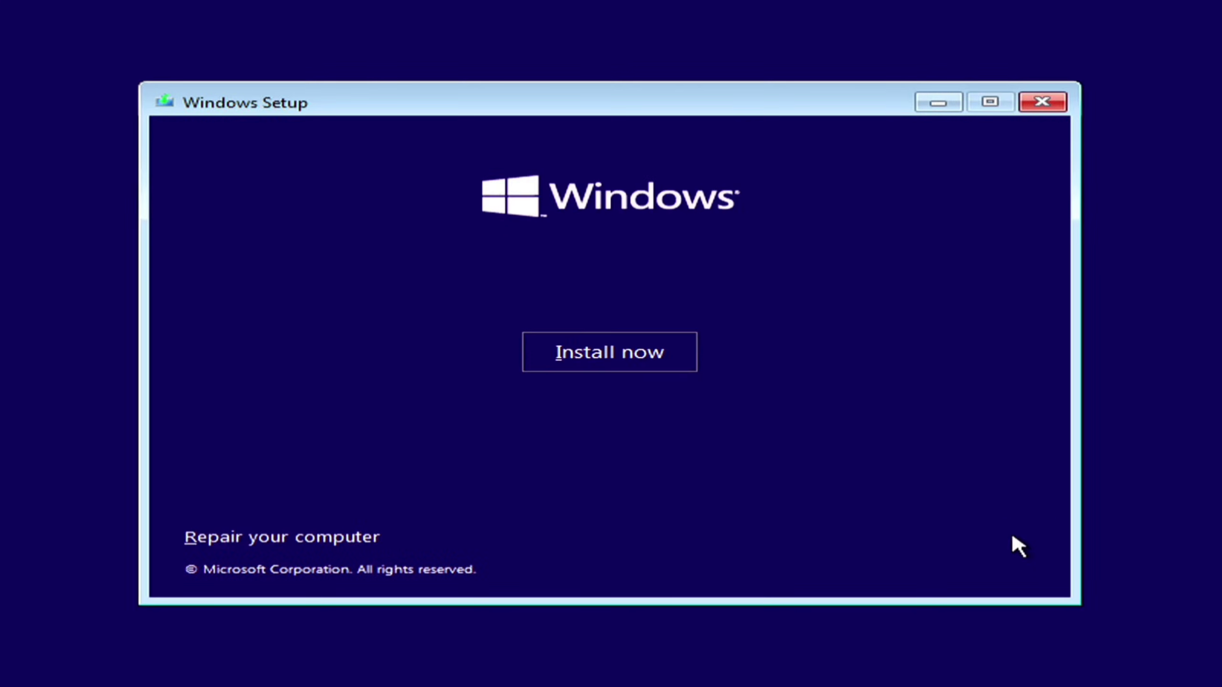
left_click(607, 363)
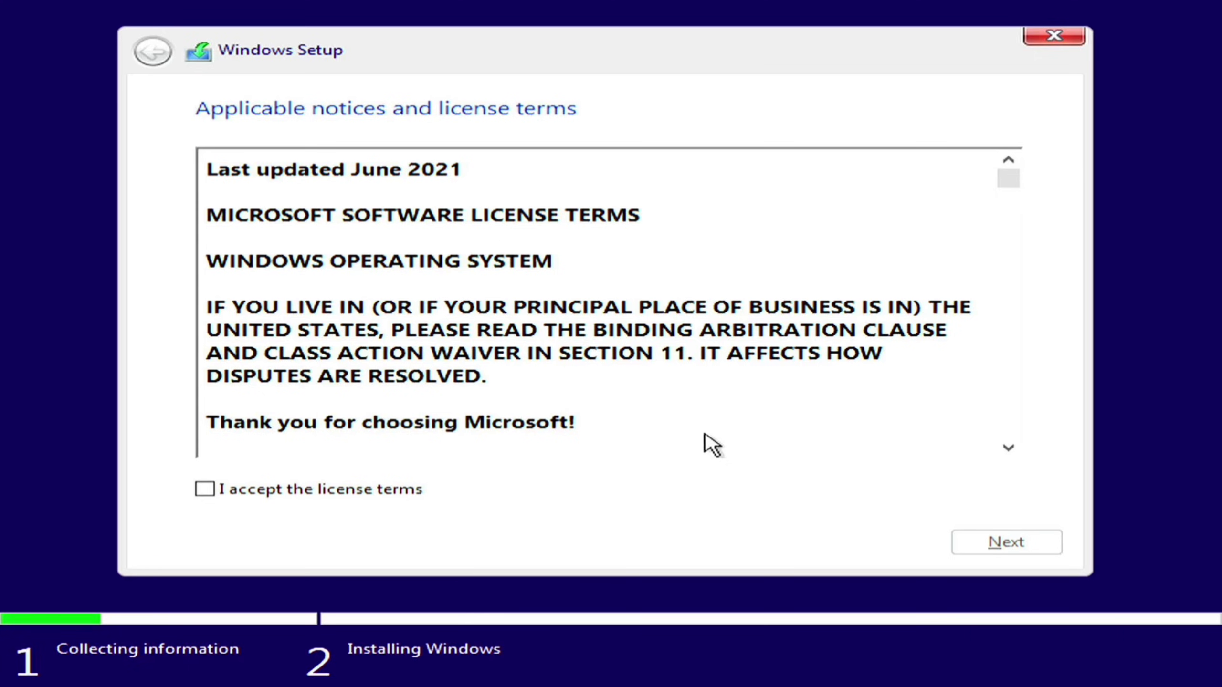
left_click(331, 490)
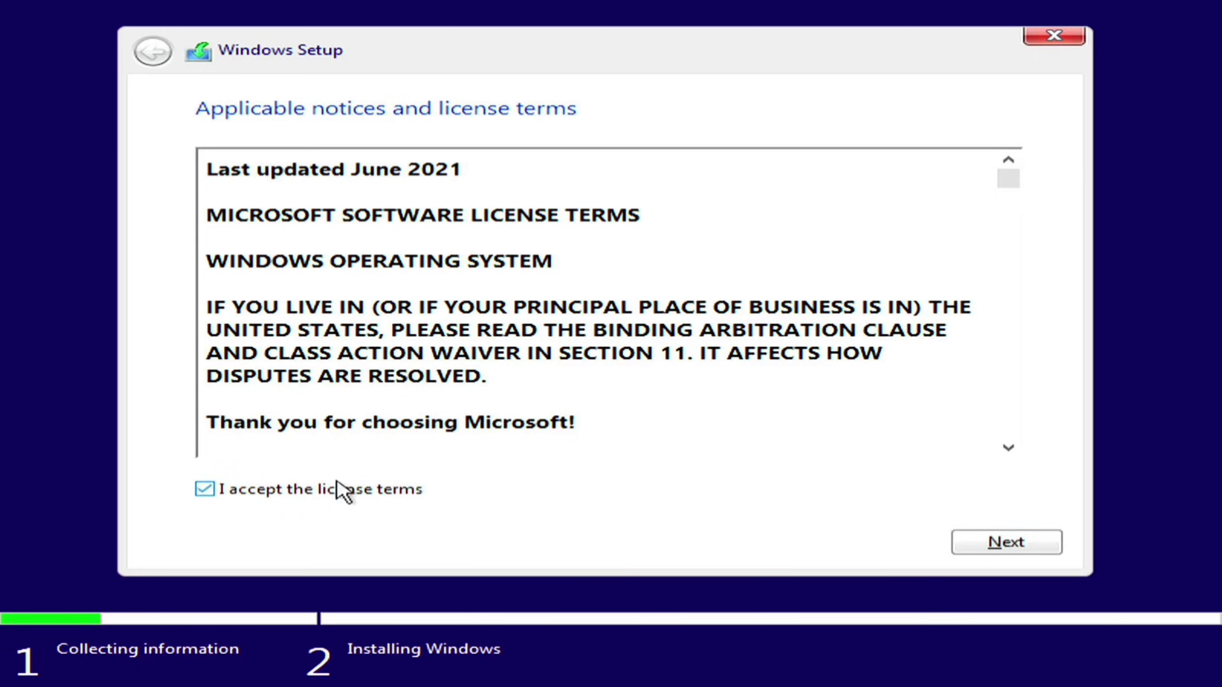
left_click(1053, 546)
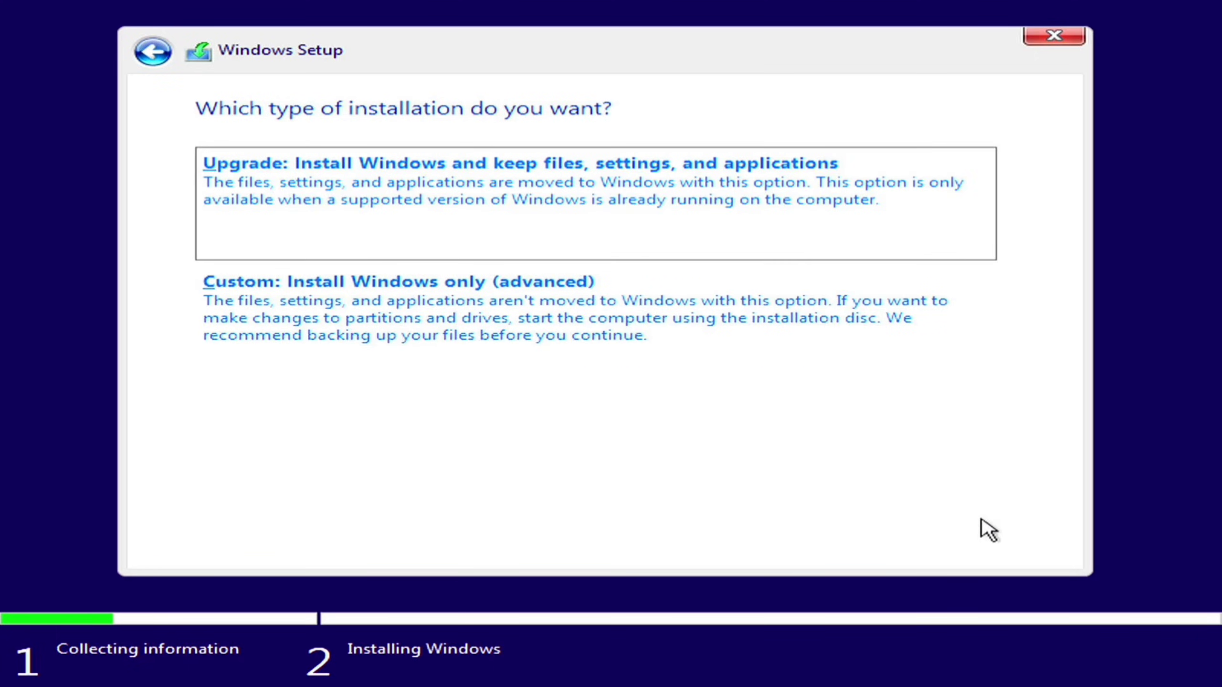
left_click(578, 315)
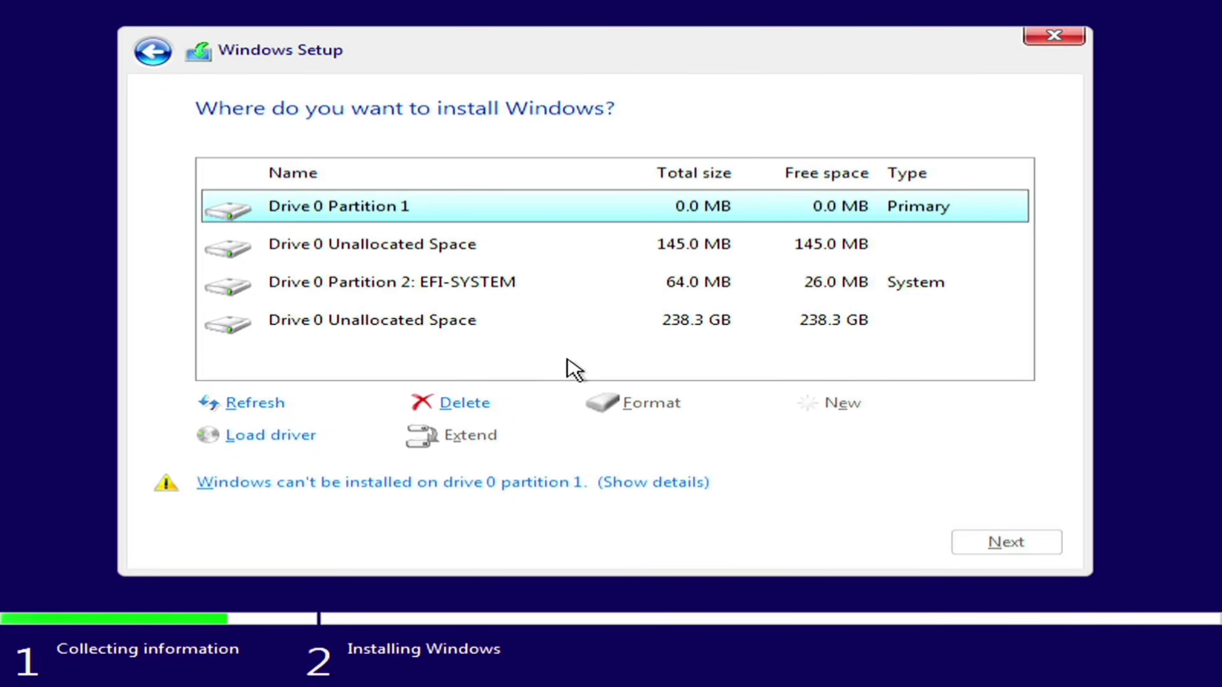
Delete drive 0's partitions and install Windows onto the 238.5 GB unallocated space
left_click(454, 402)
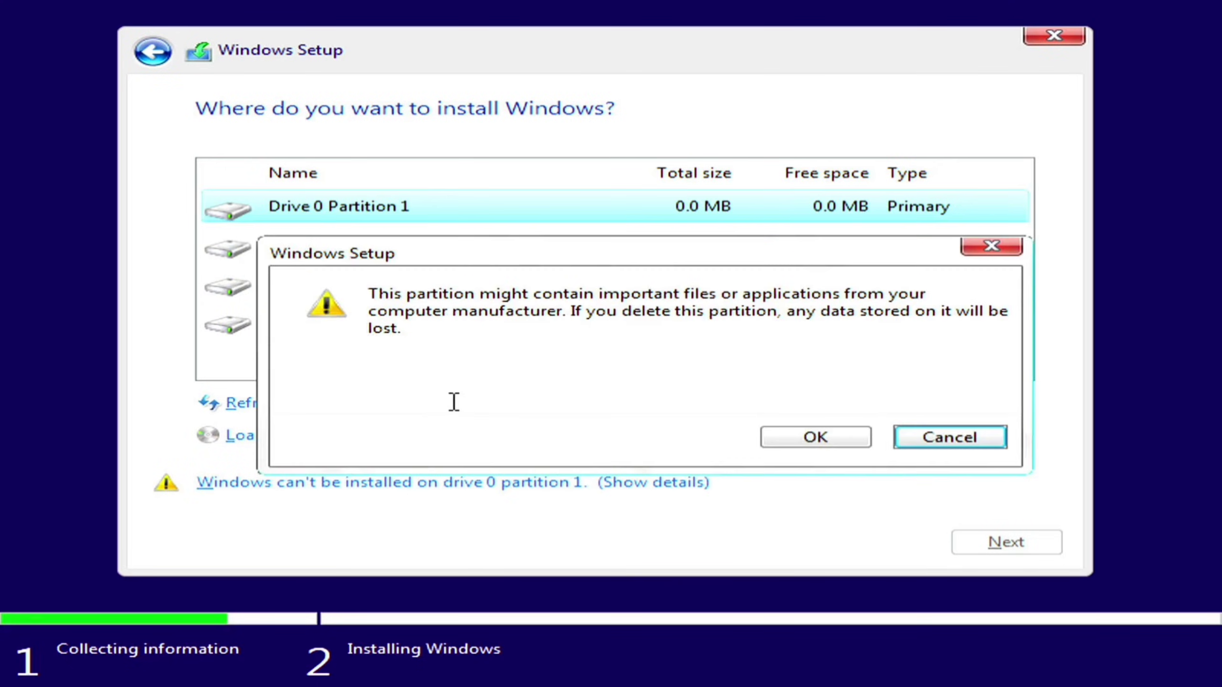
left_click(813, 438)
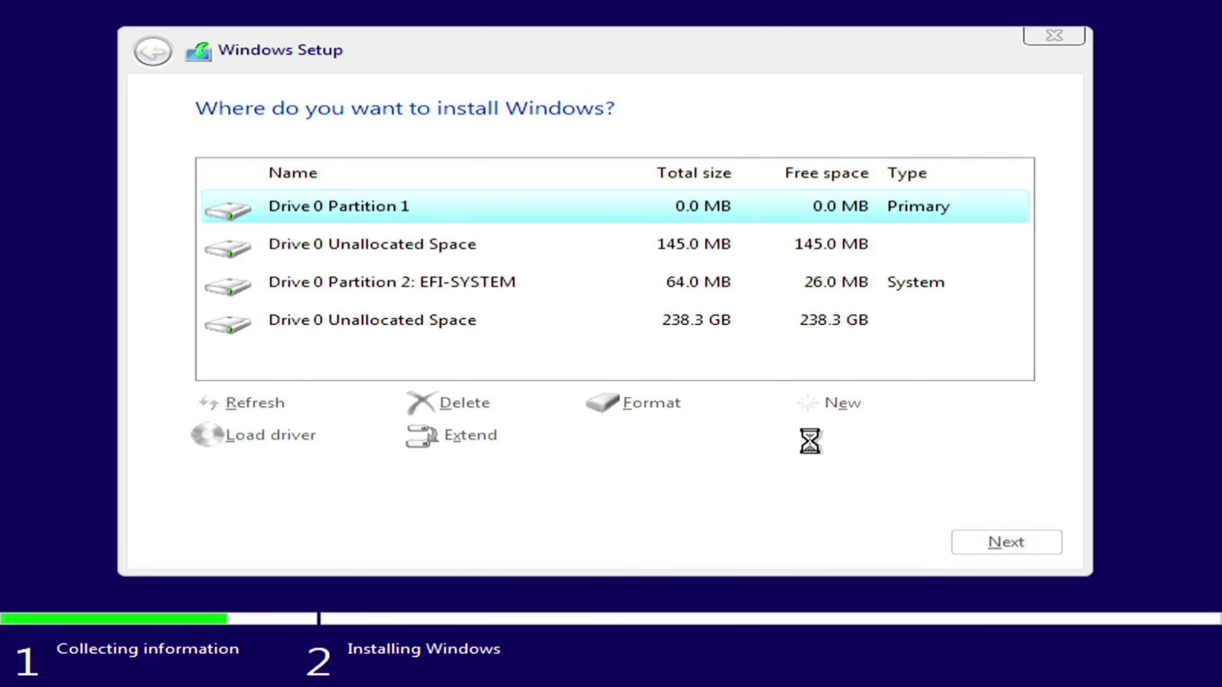
left_click(533, 240)
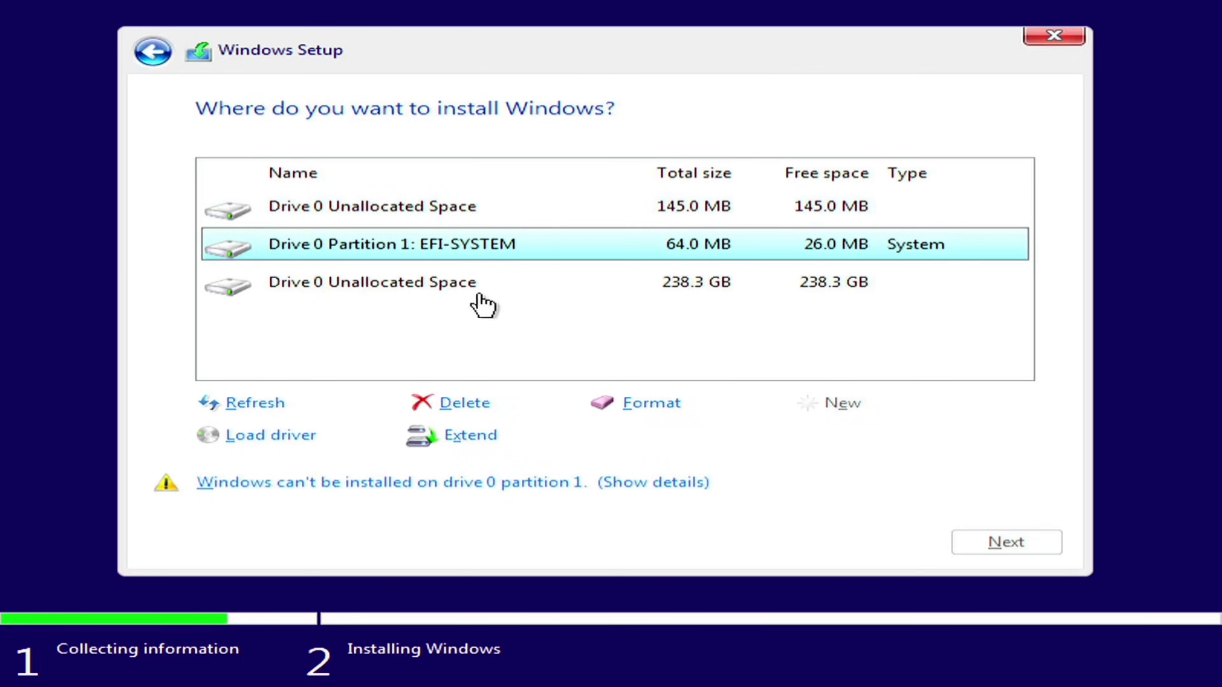
left_click(437, 405)
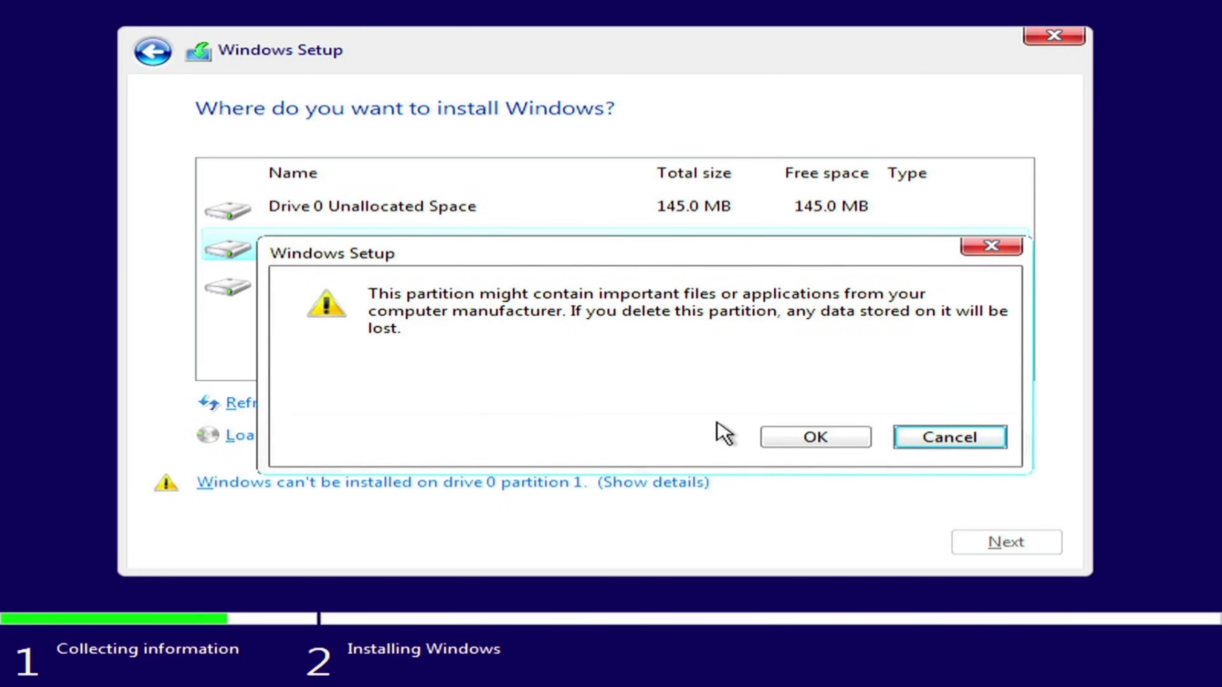
left_click(795, 437)
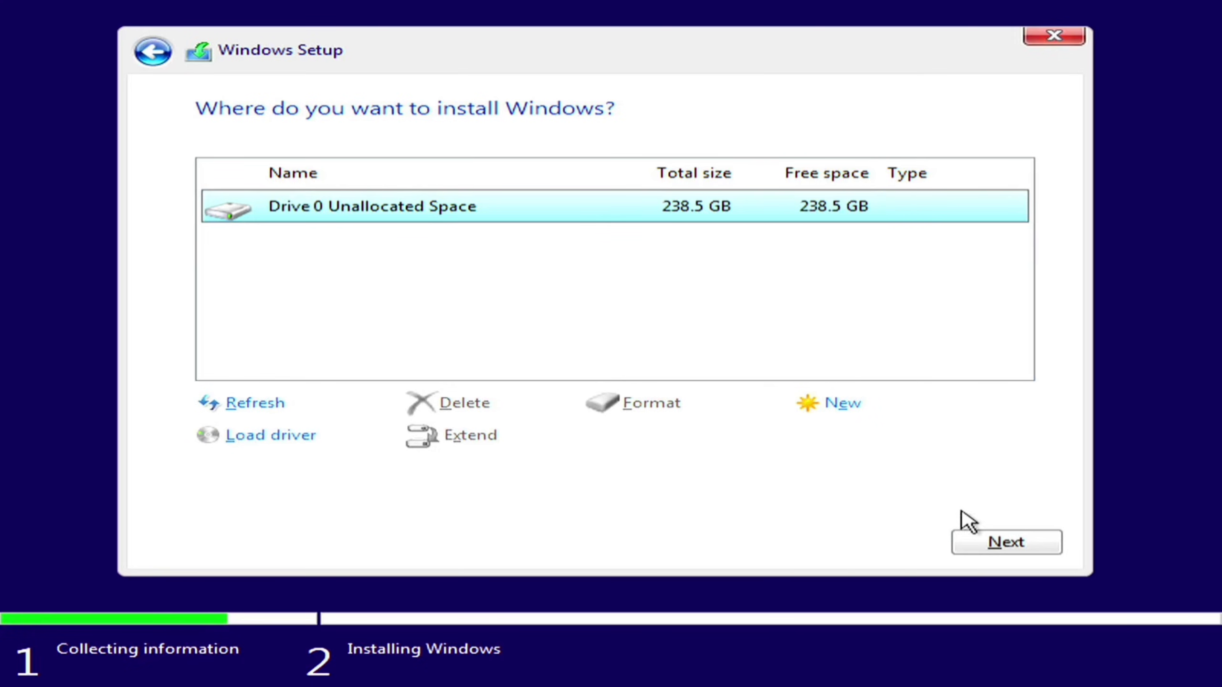
left_click(982, 550)
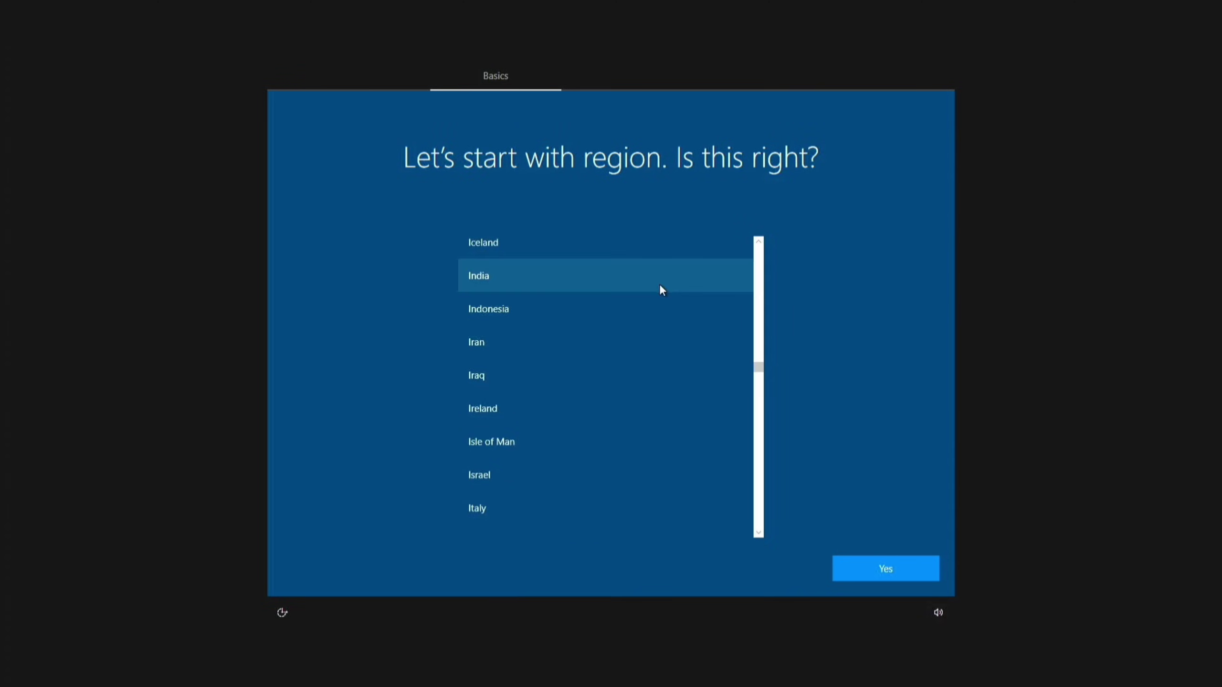
Choose India as the region and English (India) as the keyboard, skipping a second layout
left_click(657, 284)
left_click(856, 568)
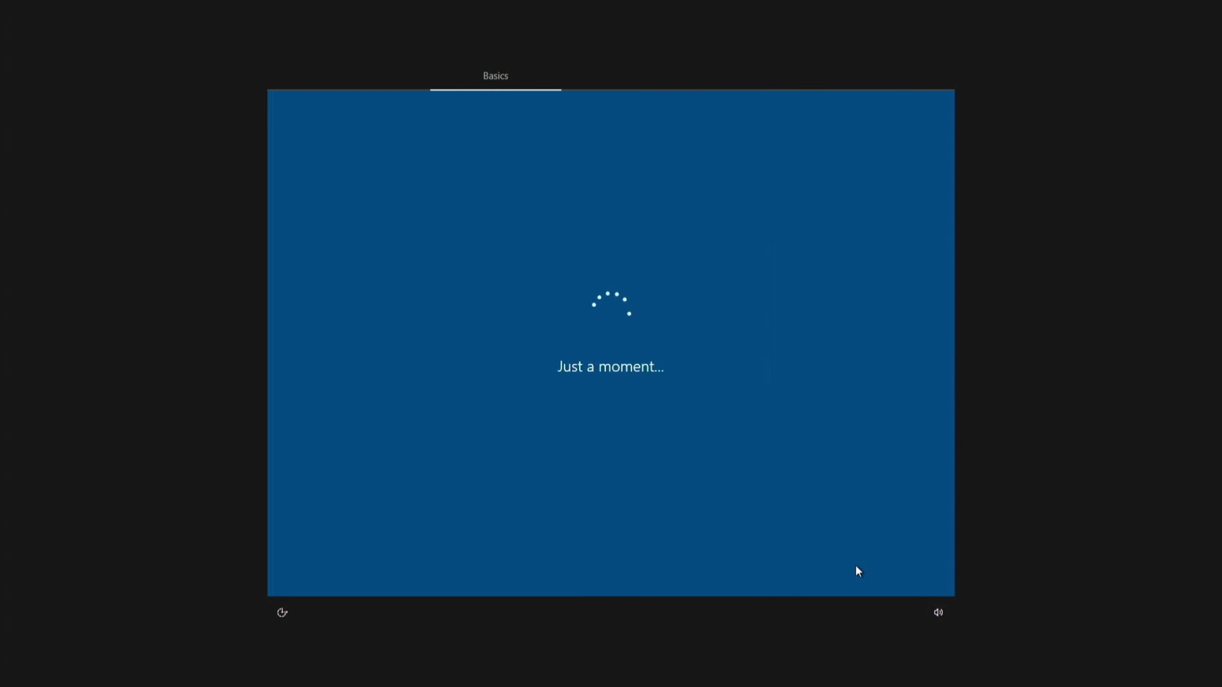
left_click(676, 318)
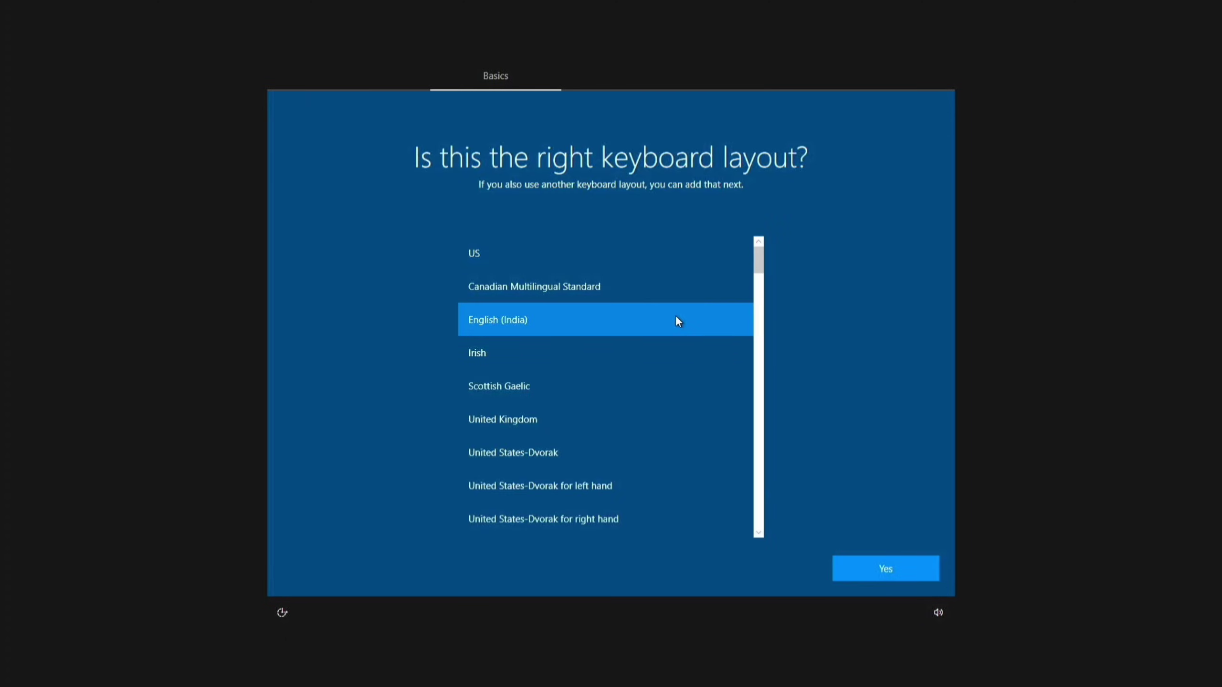
left_click(891, 573)
left_click(891, 574)
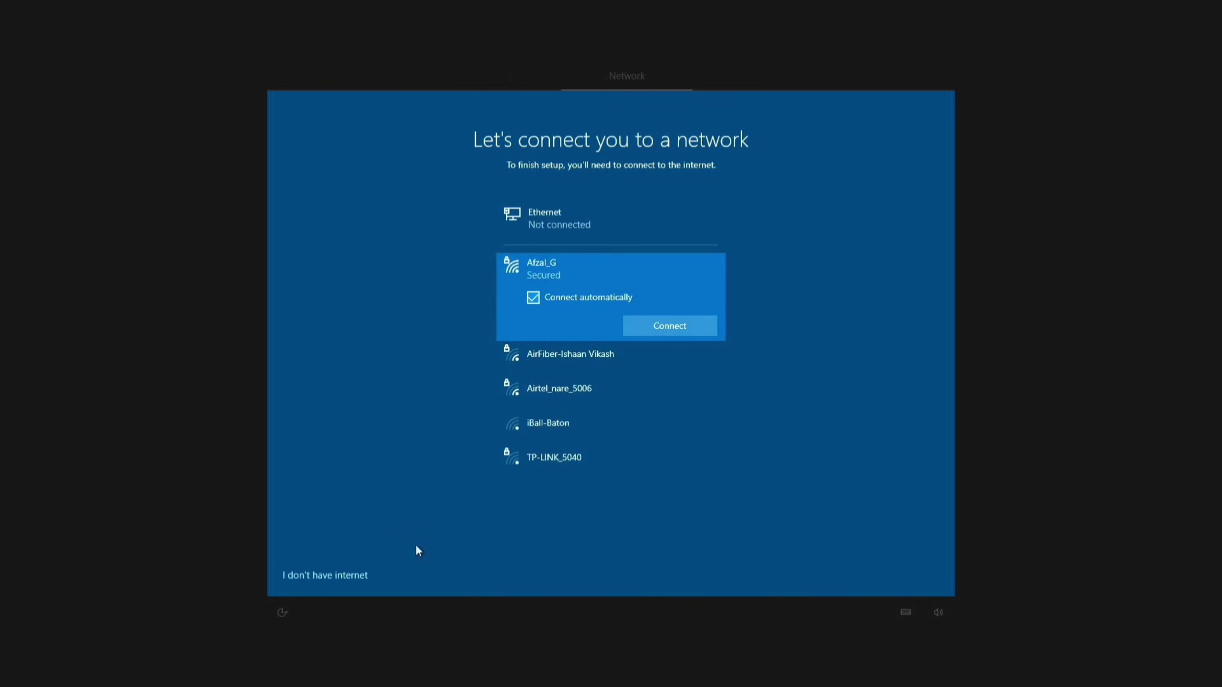
Continue offline with limited setup, entering a local account name and no password
left_click(332, 574)
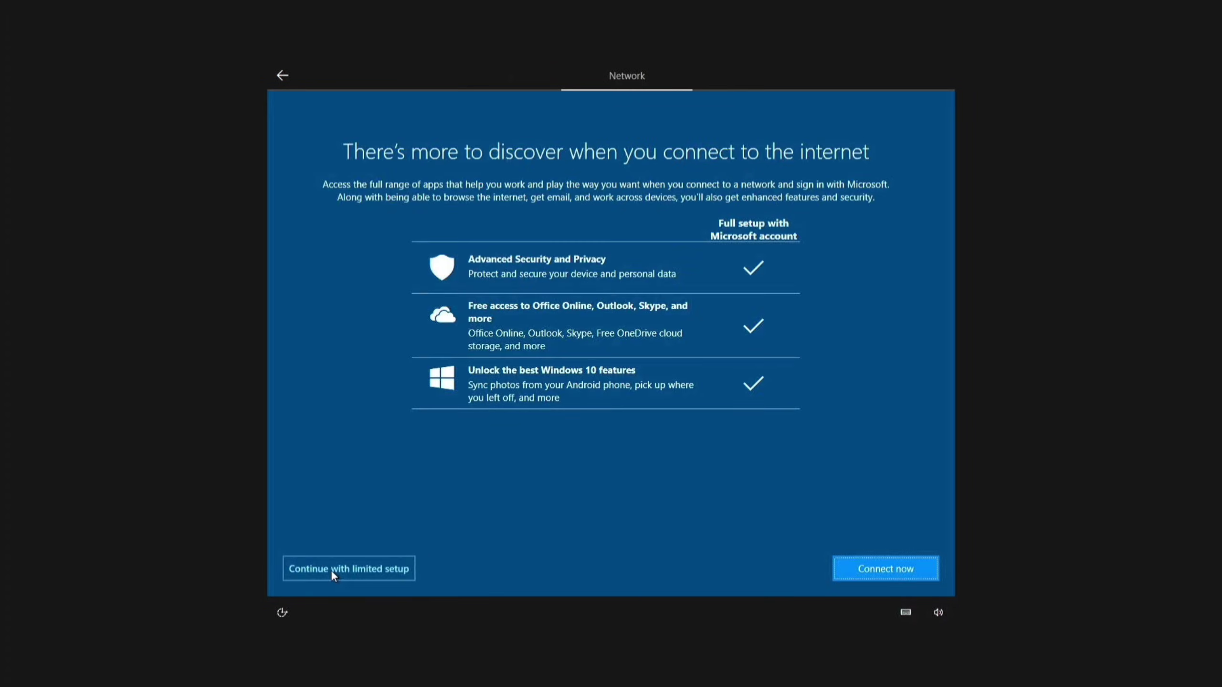
left_click(333, 571)
type("Afzal")
left_click(857, 568)
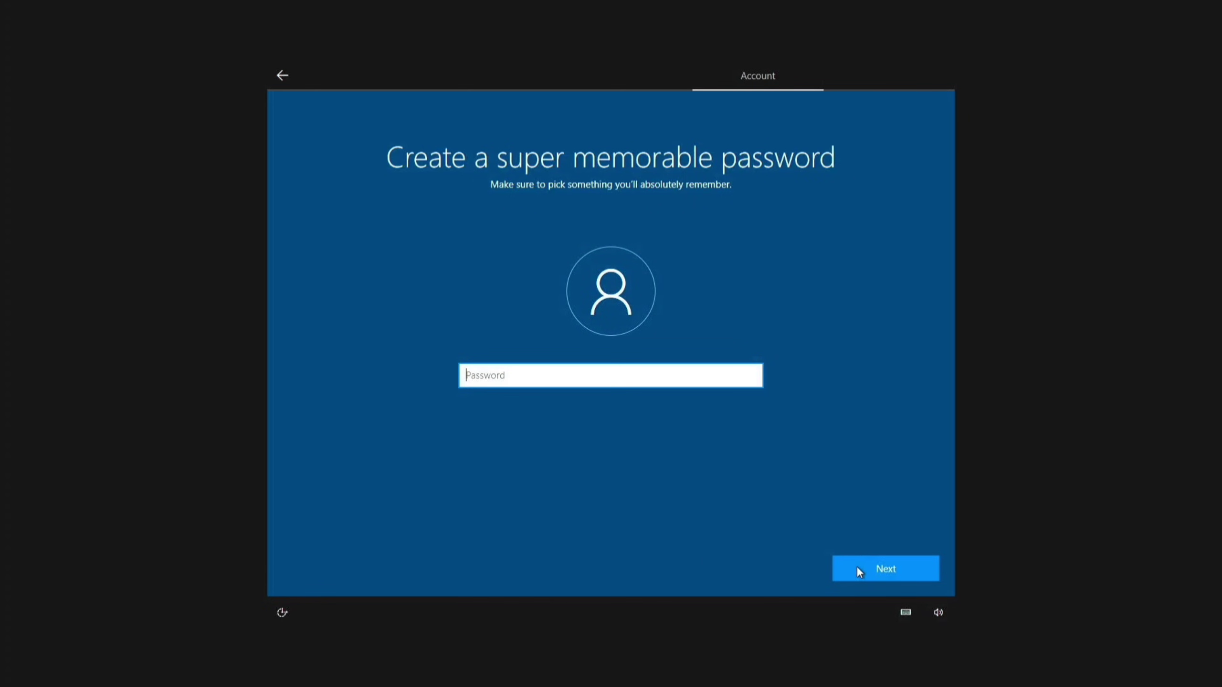
left_click(859, 569)
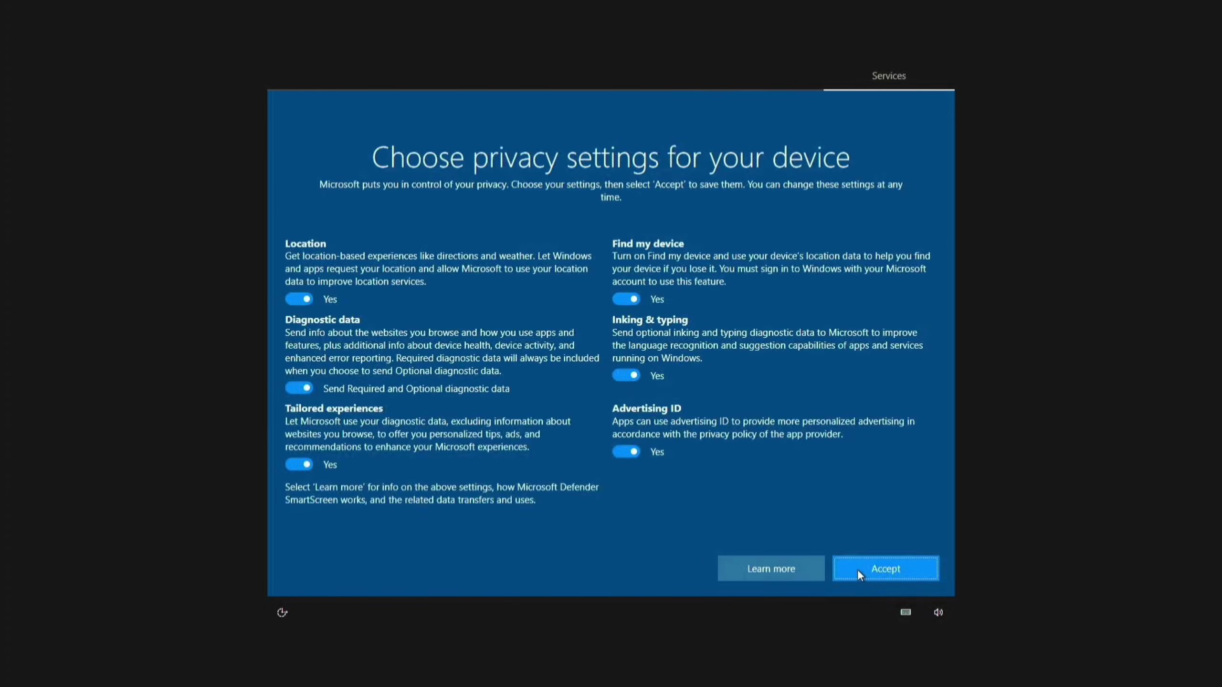
Turn off location, tailored experiences, advertising ID, Find my device and inking; decline Cortana
left_click(298, 299)
left_click(298, 375)
left_click(298, 452)
left_click(626, 452)
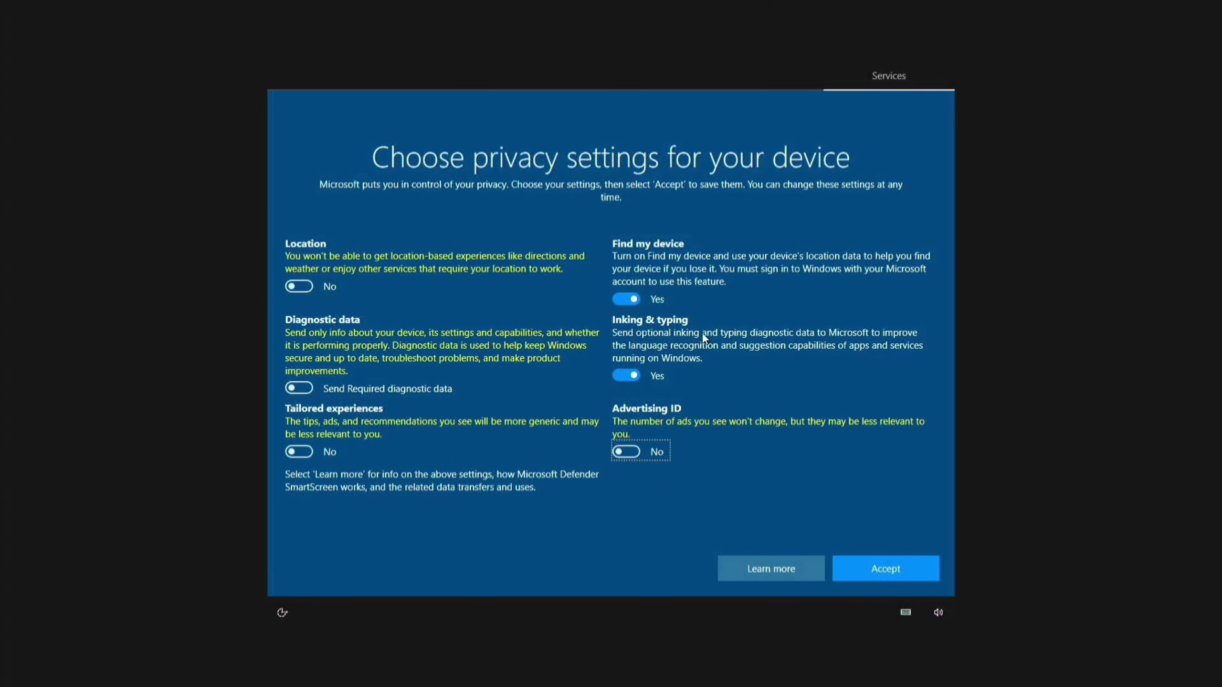
left_click(625, 375)
left_click(626, 299)
left_click(874, 571)
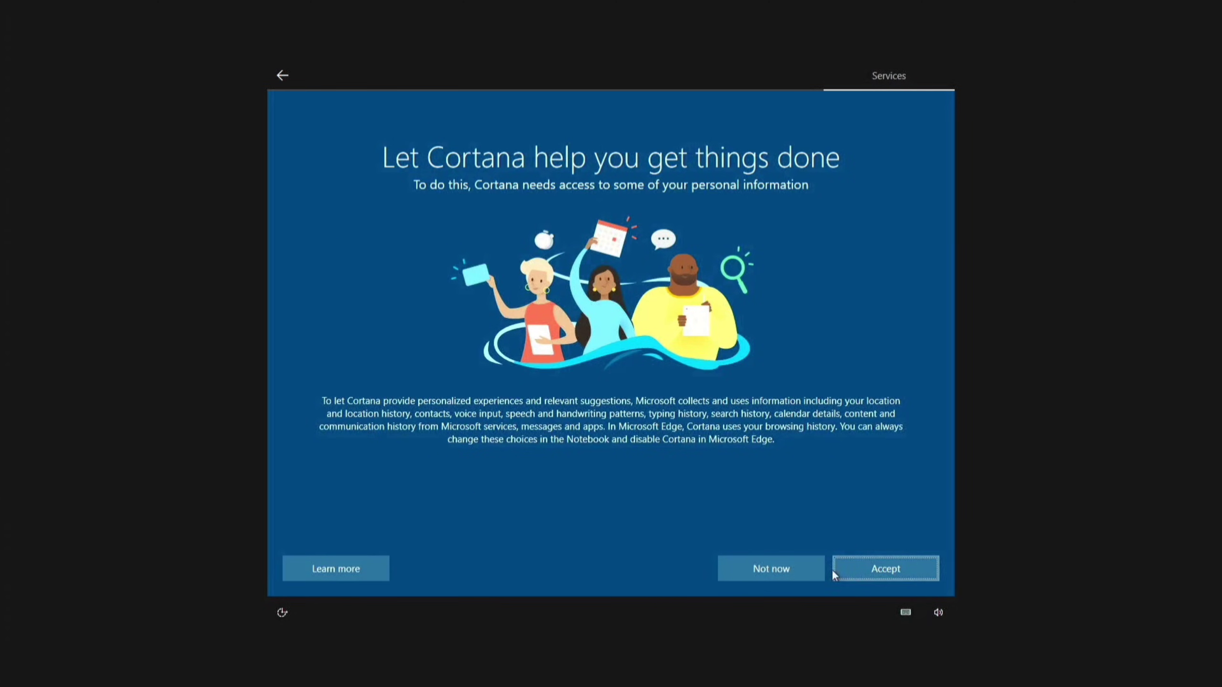
left_click(806, 564)
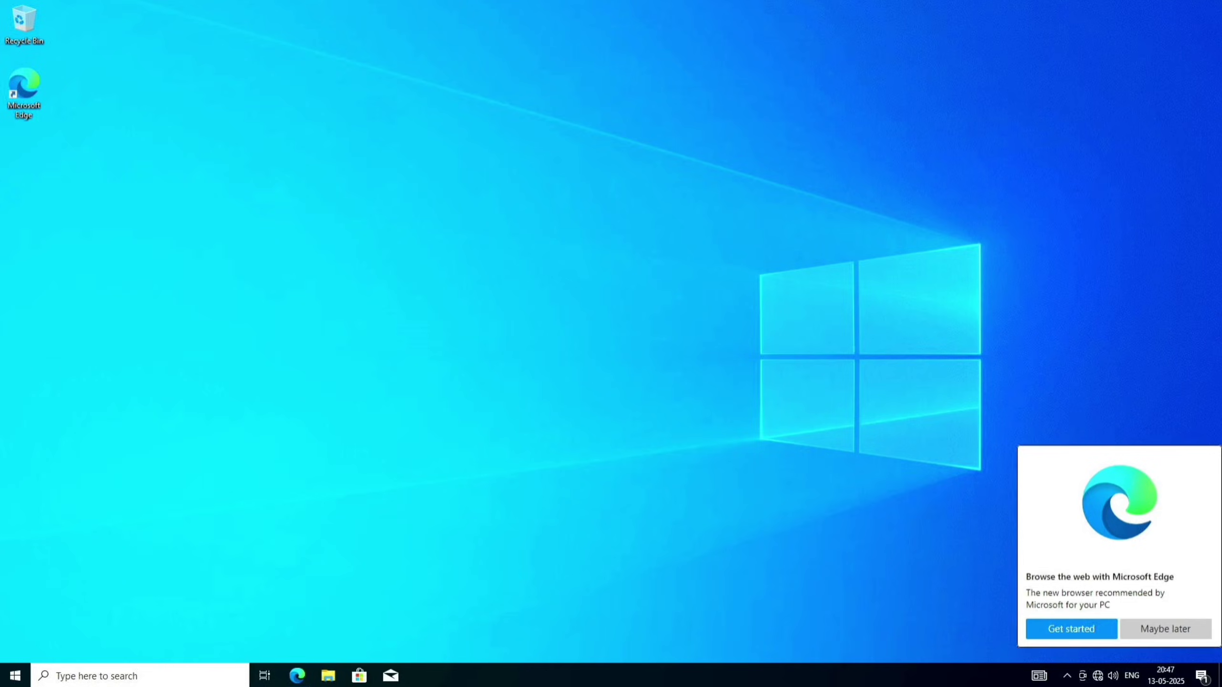
Dismiss the Edge promotion, refresh the desktop, and open Task Manager with full details
left_click(1164, 631)
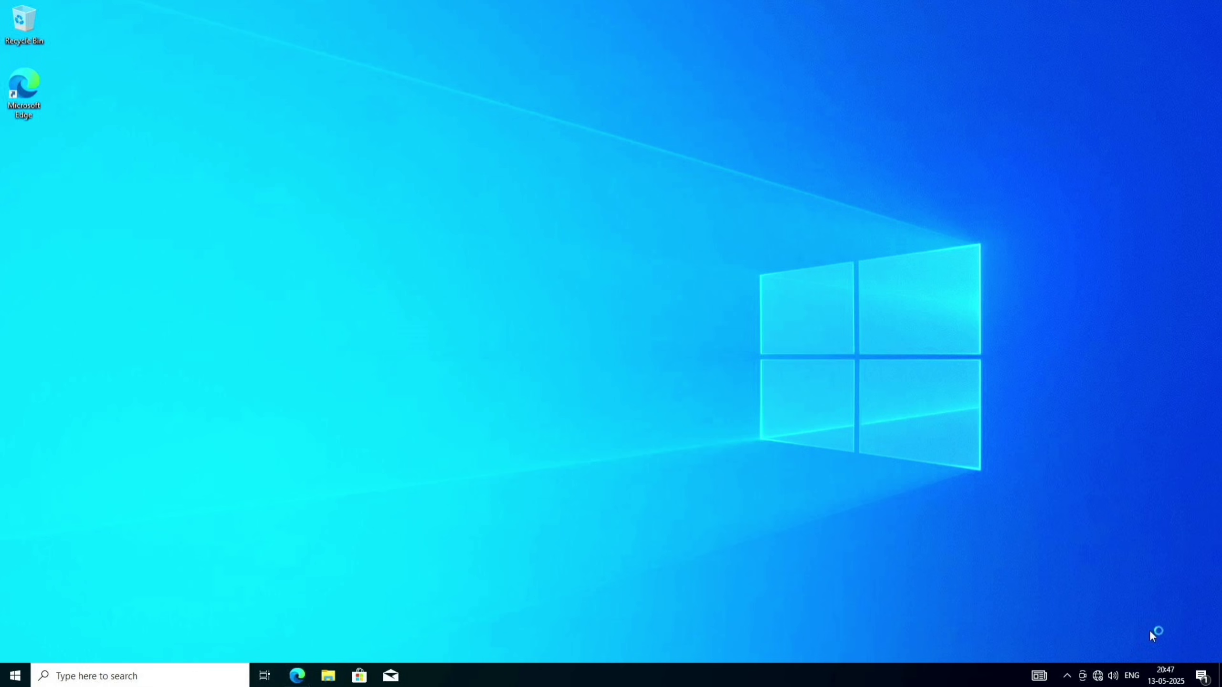
right_click(561, 177)
left_click(598, 212)
key("ctrl+shift+Escape")
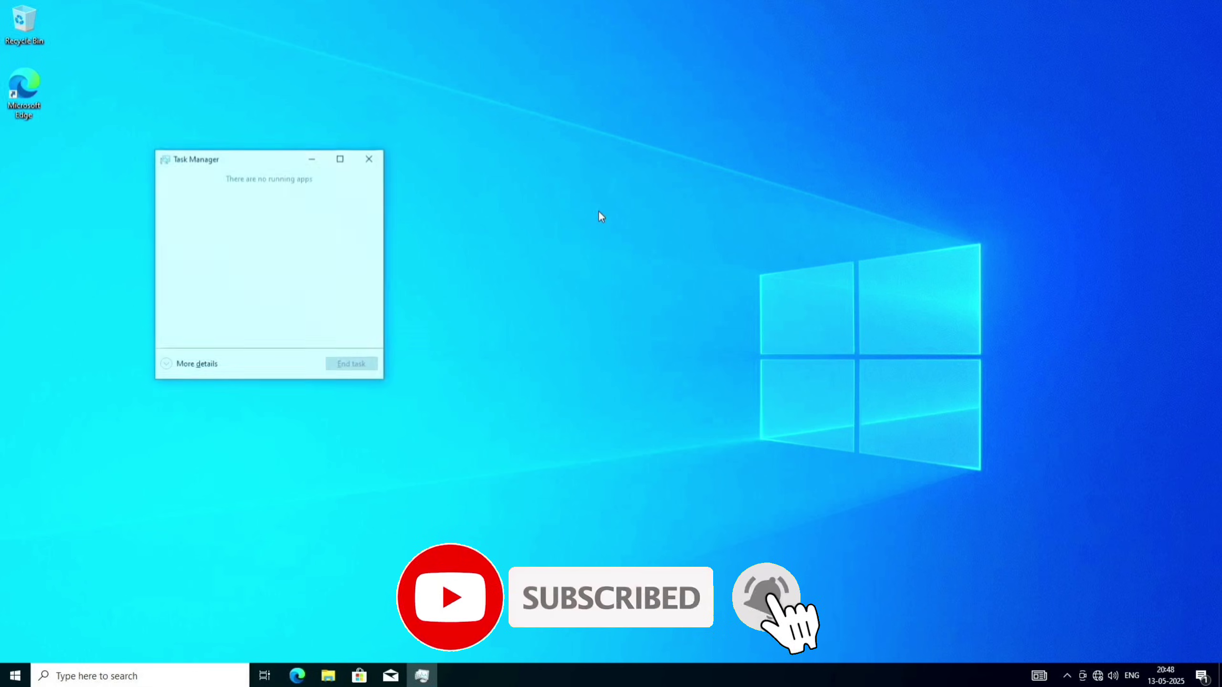
left_click(188, 365)
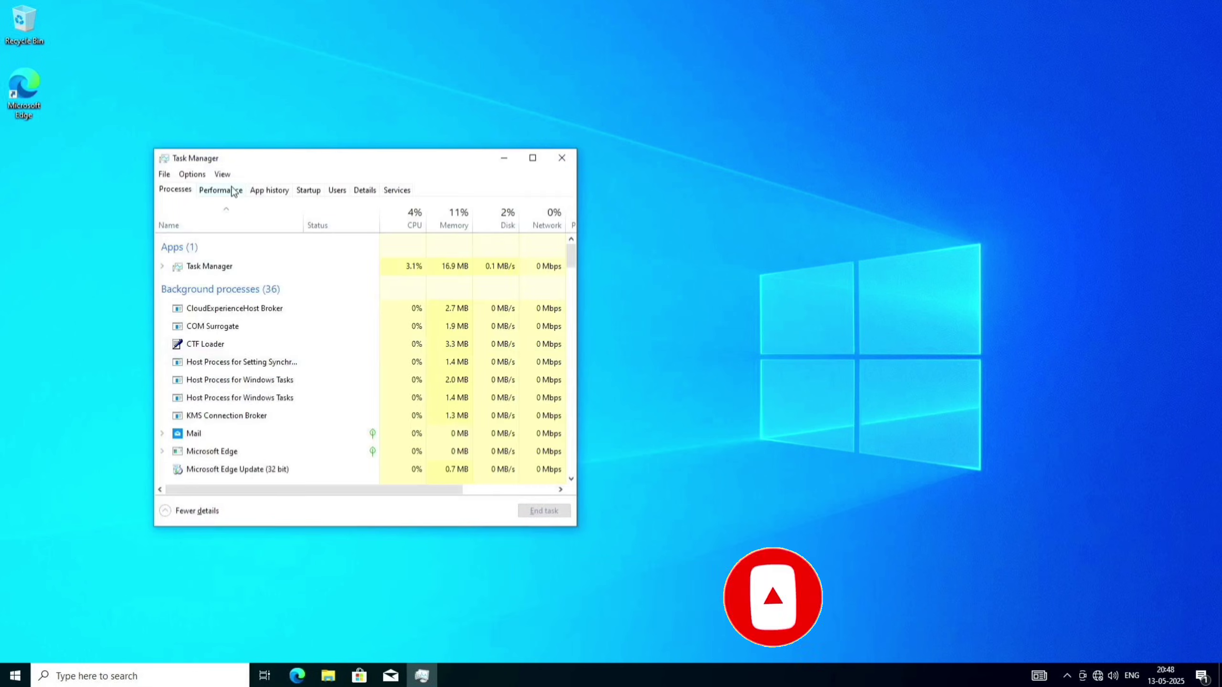